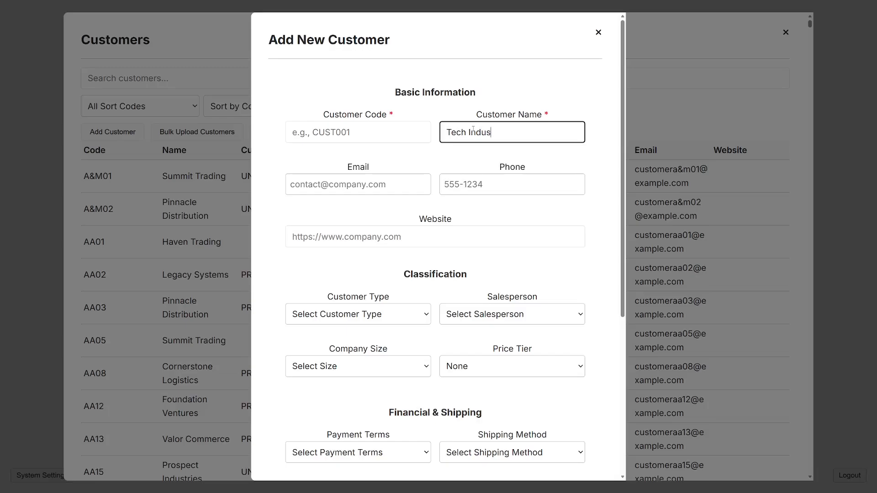
Complete the customer name as 'Tech Industries Corp' and enter the customer code.
{"action": "type", "text": "tries Corp"}
{"action": "left_click", "coordinate": [403, 131]}
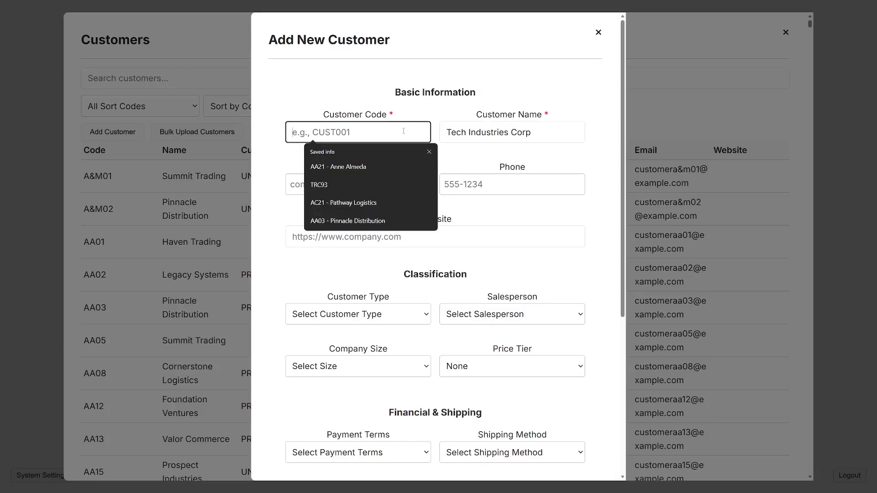
{"action": "type", "text": "TIC"}
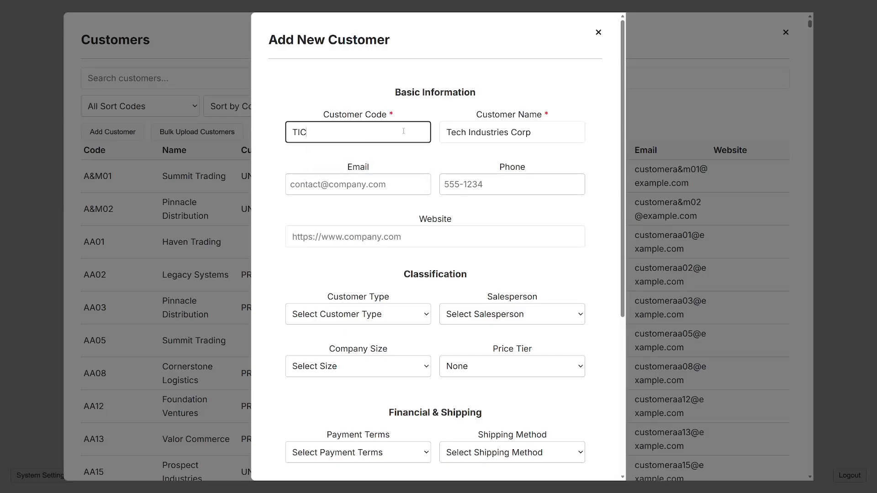
{"action": "type", "text": "30"}
{"action": "left_click", "coordinate": [383, 159]}
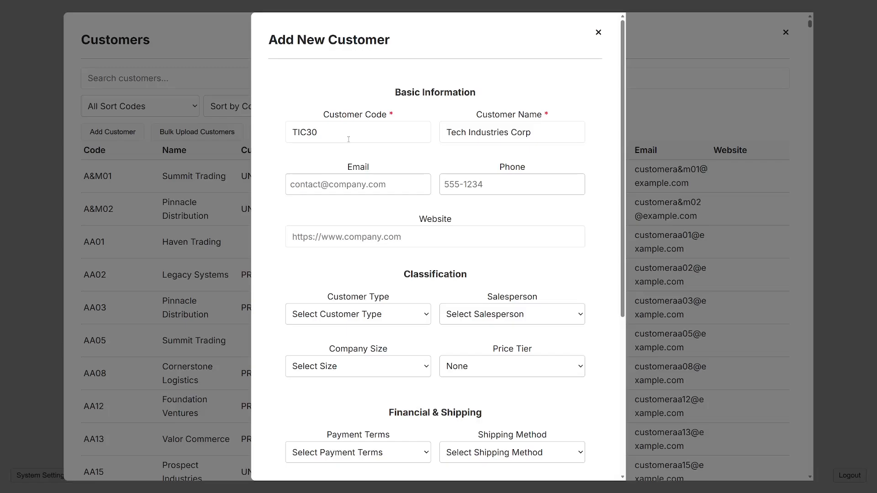
Enter the company e-mail, the phone number and the website tech.example.com.
{"action": "left_click", "coordinate": [368, 182]}
{"action": "left_click", "coordinate": [413, 163]}
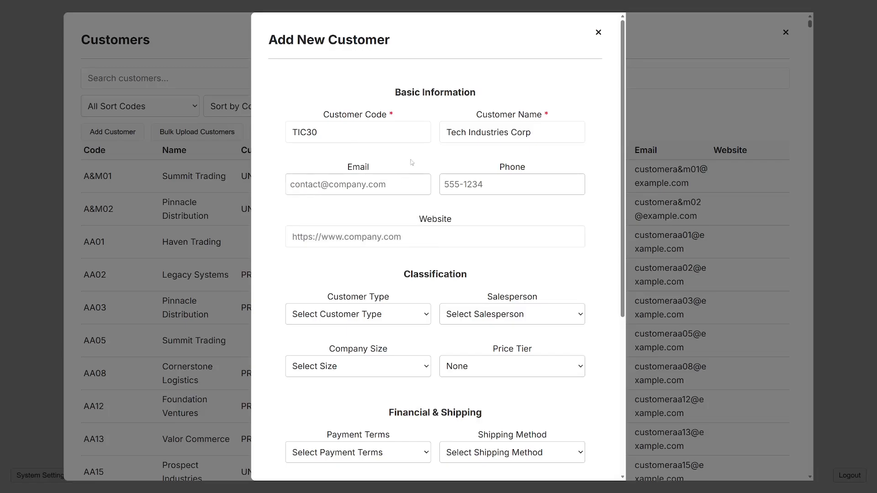
{"action": "left_click", "coordinate": [395, 183]}
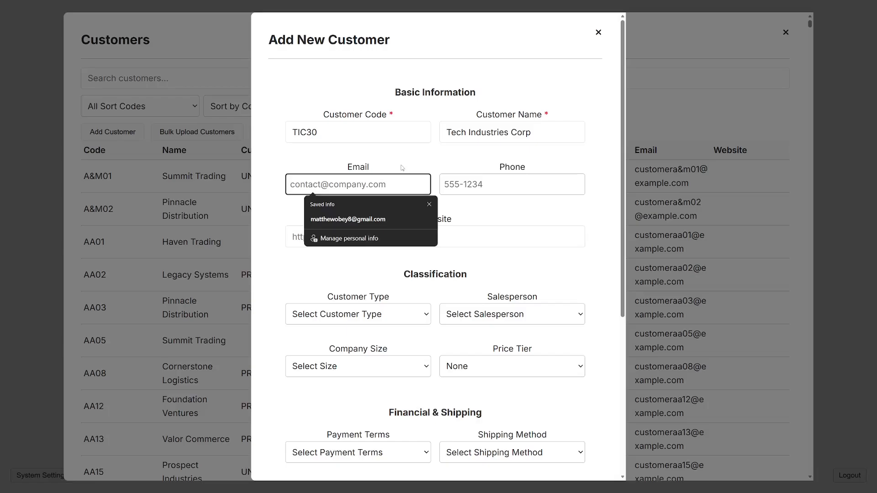
{"action": "type", "text": "tech@e"}
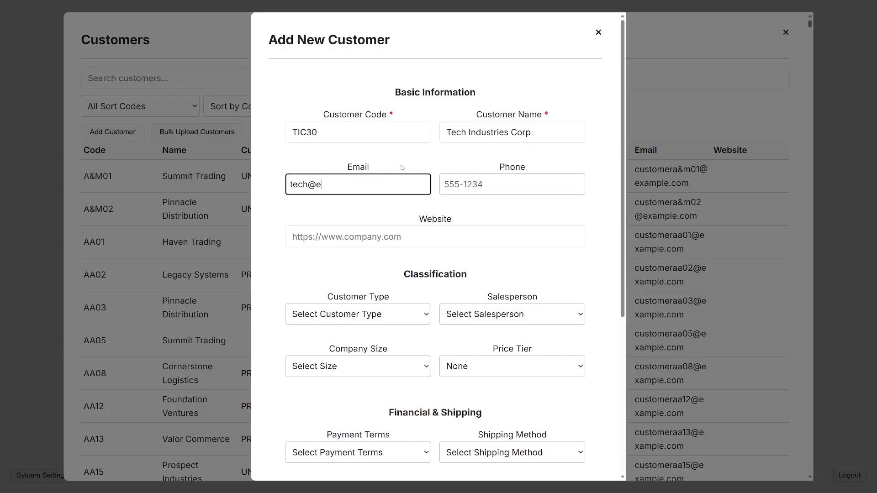
{"action": "type", "text": "xample.com"}
{"action": "left_click", "coordinate": [512, 182]}
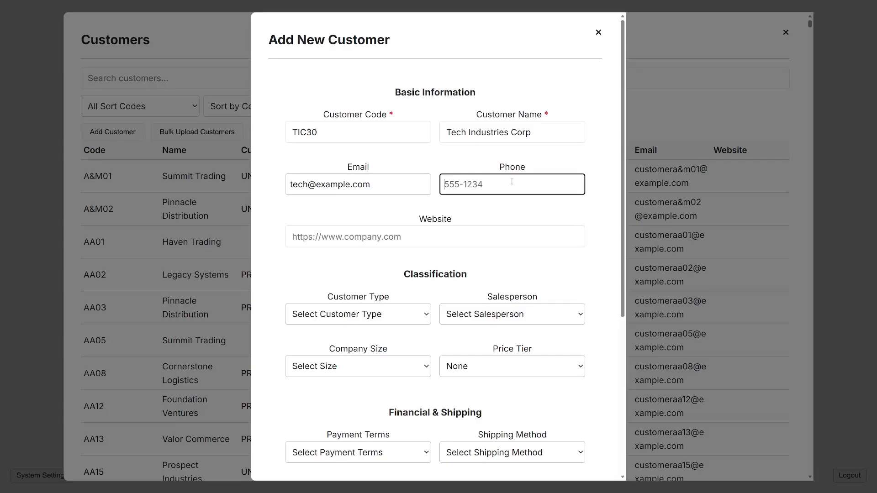
{"action": "type", "text": "555-1234"}
{"action": "left_click", "coordinate": [492, 236]}
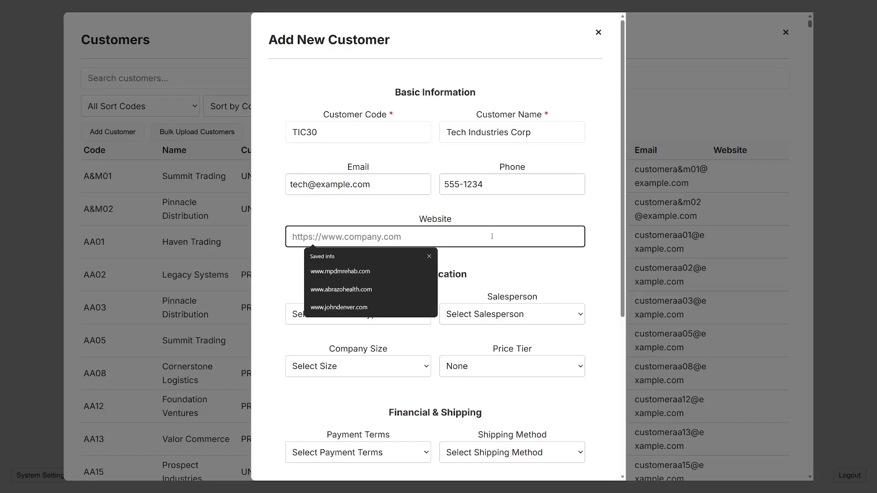
{"action": "type", "text": "tech.example.com"}
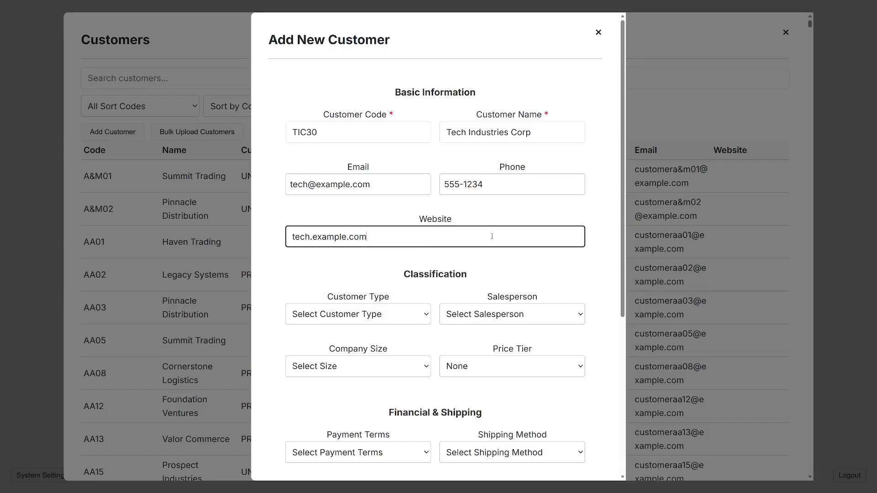
{"action": "left_click", "coordinate": [463, 254]}
{"action": "scroll", "coordinate": [463, 254], "scroll_direction": "down", "scroll_amount": 1}
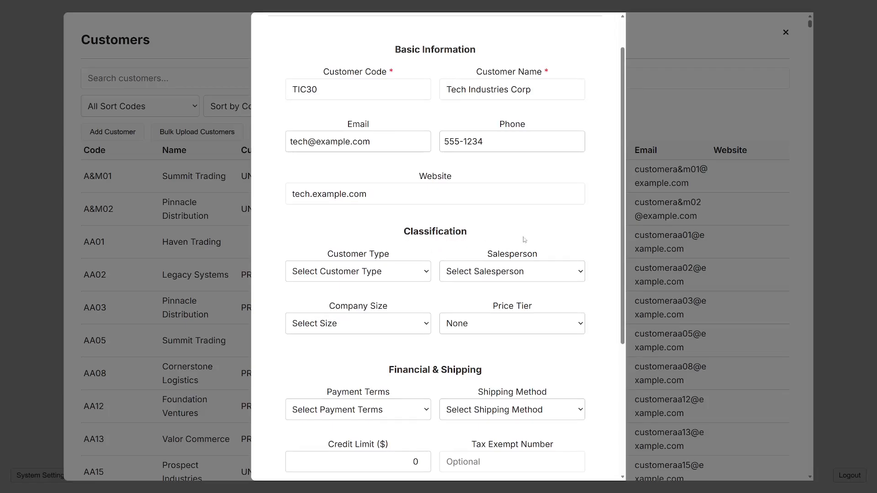
Set the Customer Type to PRAC - Practices.
{"action": "scroll", "coordinate": [485, 207], "scroll_direction": "down", "scroll_amount": 1}
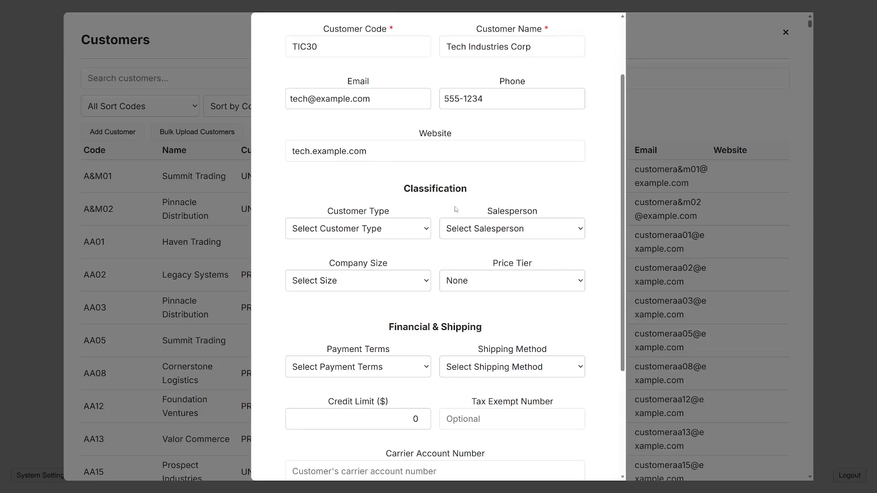
{"action": "scroll", "coordinate": [419, 221], "scroll_direction": "down", "scroll_amount": 1}
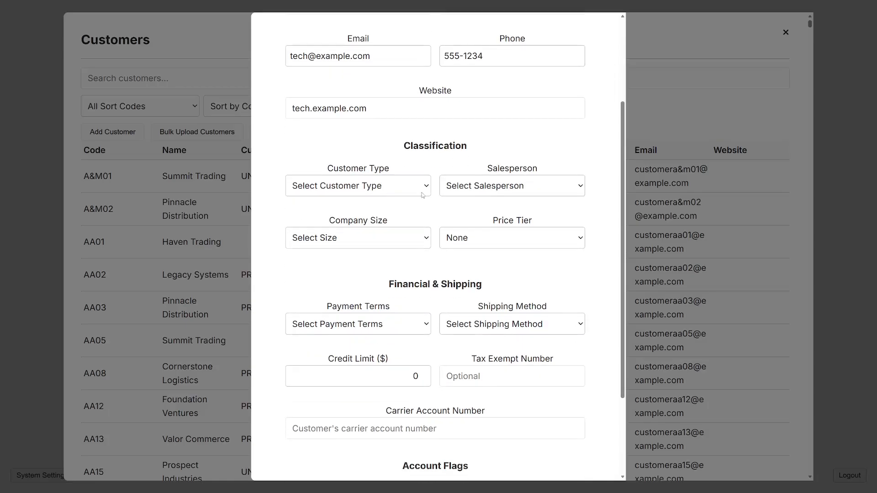
{"action": "left_click", "coordinate": [422, 195]}
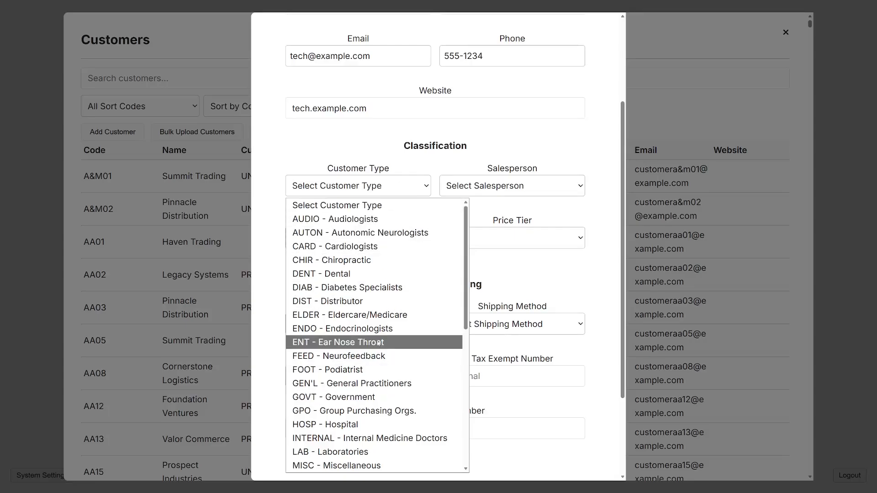
{"action": "scroll", "coordinate": [357, 376], "scroll_direction": "down", "scroll_amount": 4}
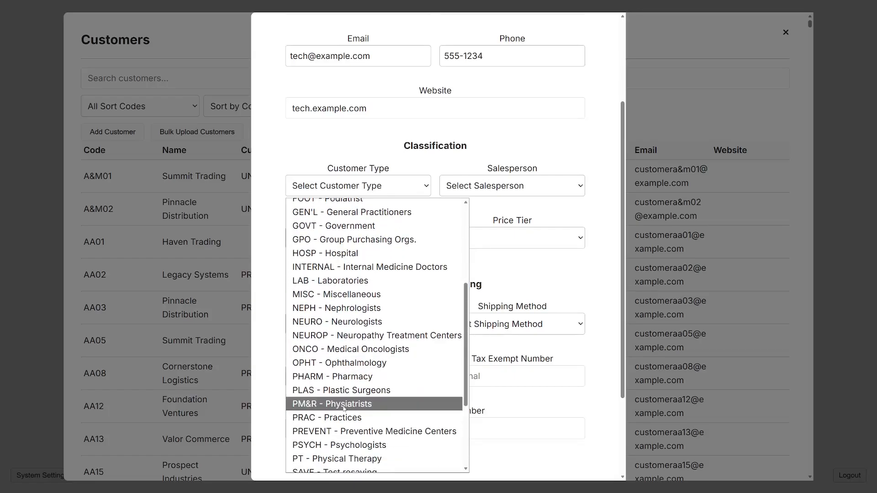
{"action": "left_click", "coordinate": [343, 418]}
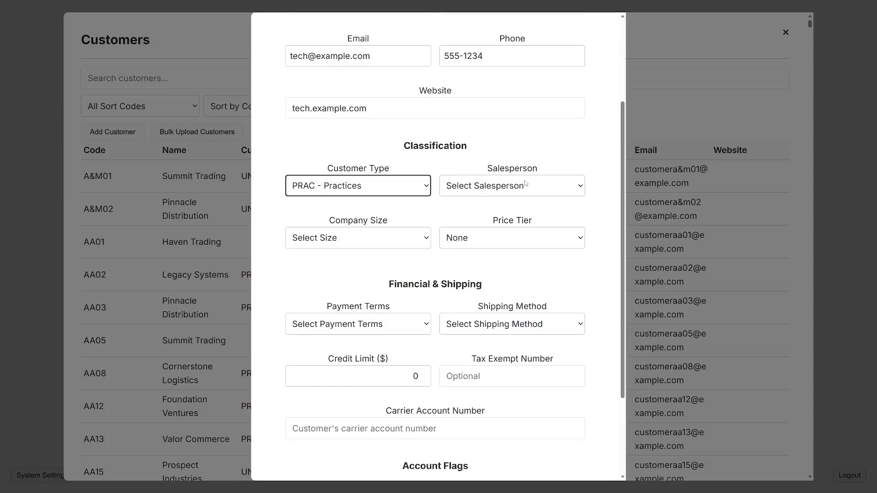
Assign a salesperson and set Company Size to Medium (<50 doctors).
{"action": "left_click", "coordinate": [499, 183]}
{"action": "left_click", "coordinate": [494, 348]}
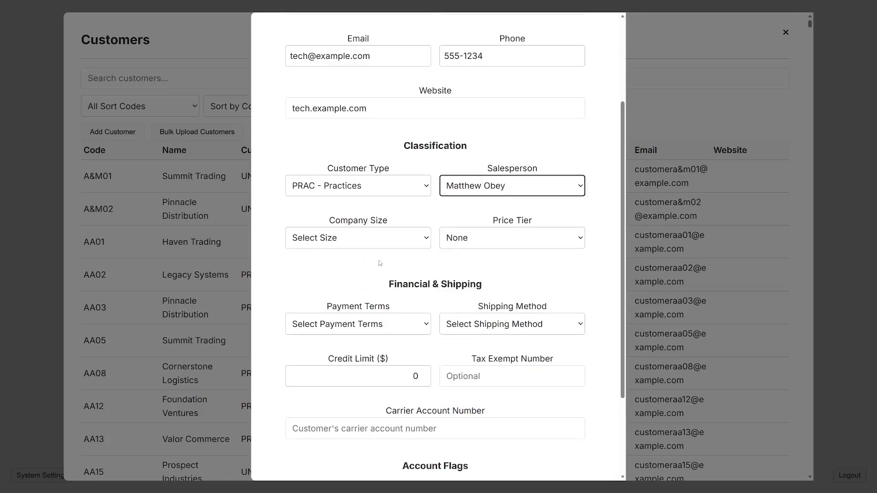
{"action": "left_click", "coordinate": [371, 245]}
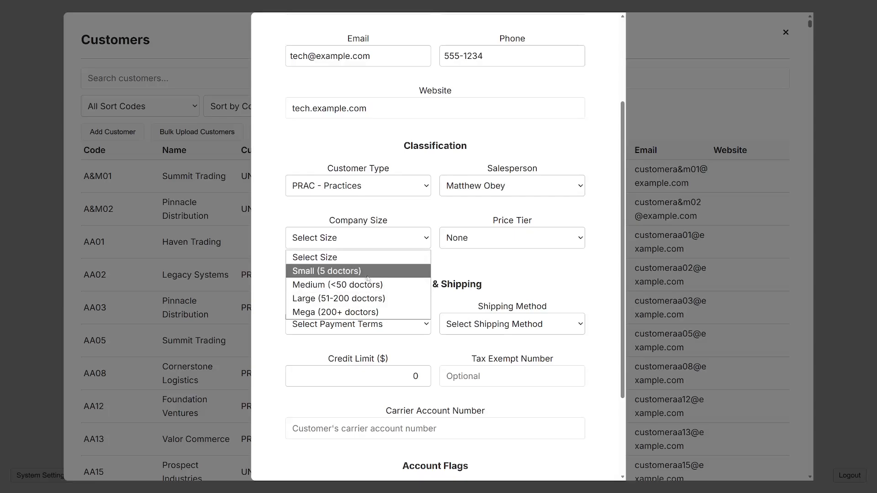
{"action": "left_click", "coordinate": [337, 288]}
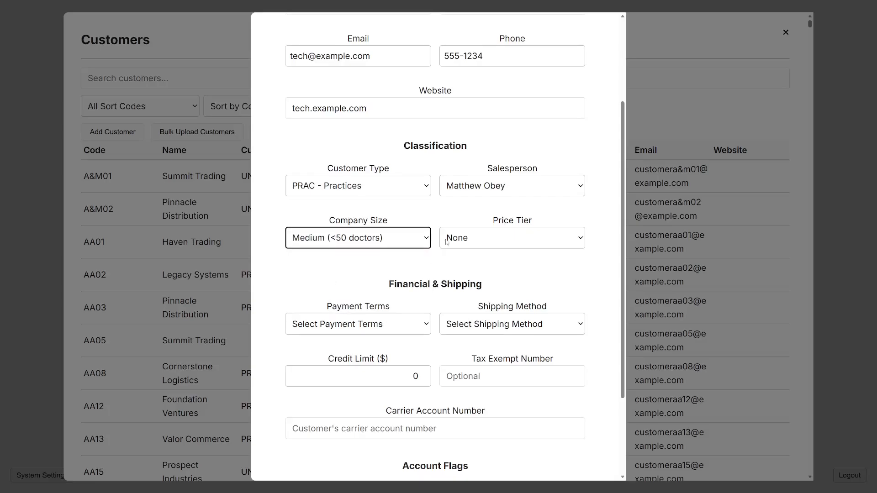
Check the Price Tier options and leave it at None for now.
{"action": "left_click", "coordinate": [531, 238]}
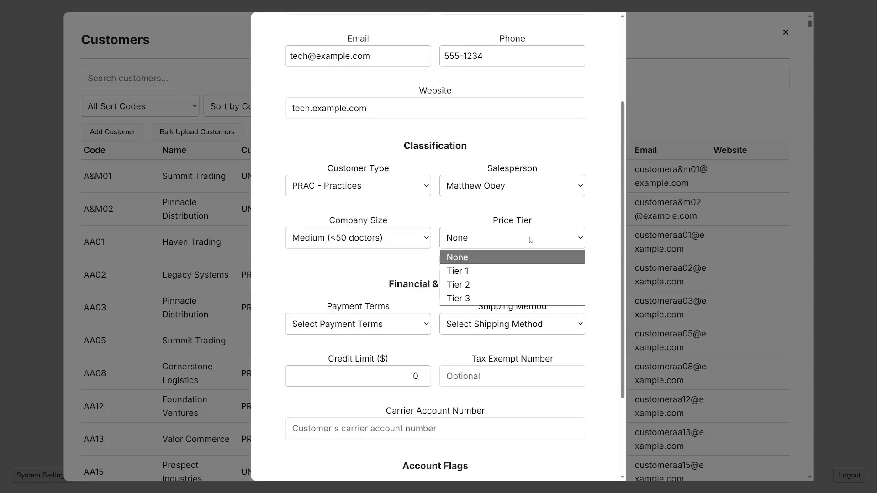
{"action": "left_click", "coordinate": [480, 264]}
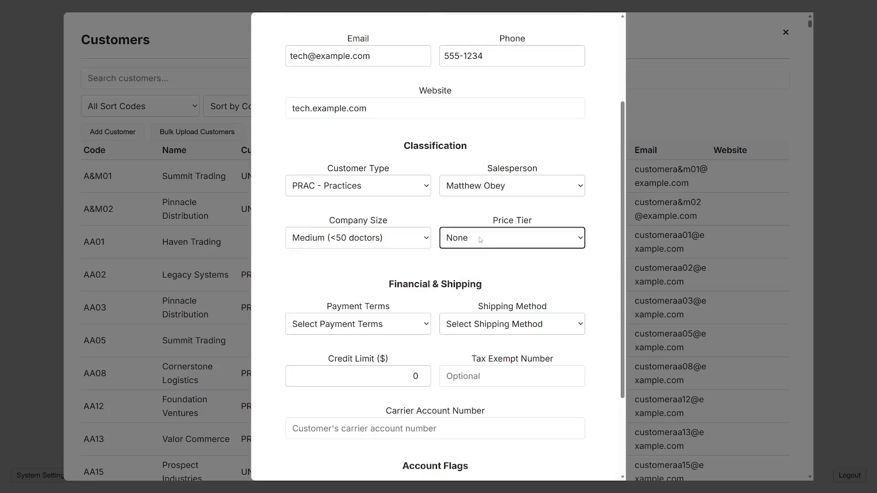
{"action": "left_click", "coordinate": [481, 240]}
{"action": "left_click", "coordinate": [481, 240]}
{"action": "left_click", "coordinate": [470, 263]}
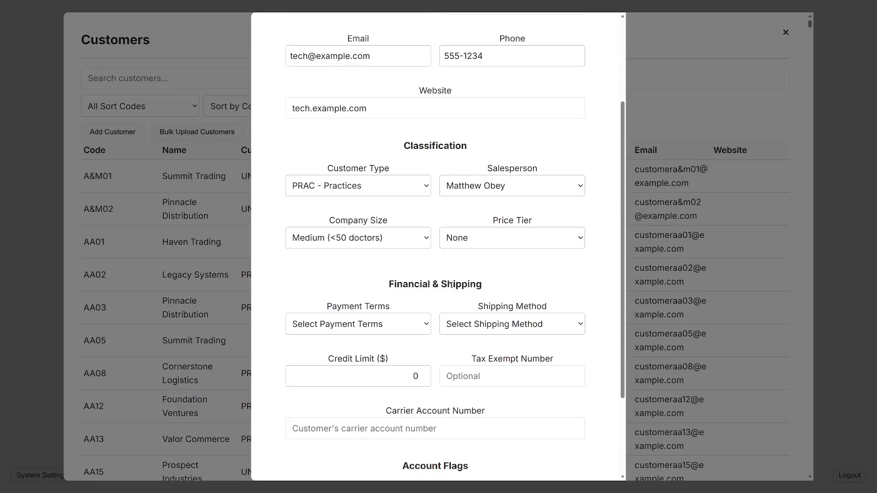
{"action": "scroll", "coordinate": [451, 285], "scroll_direction": "down", "scroll_amount": 5}
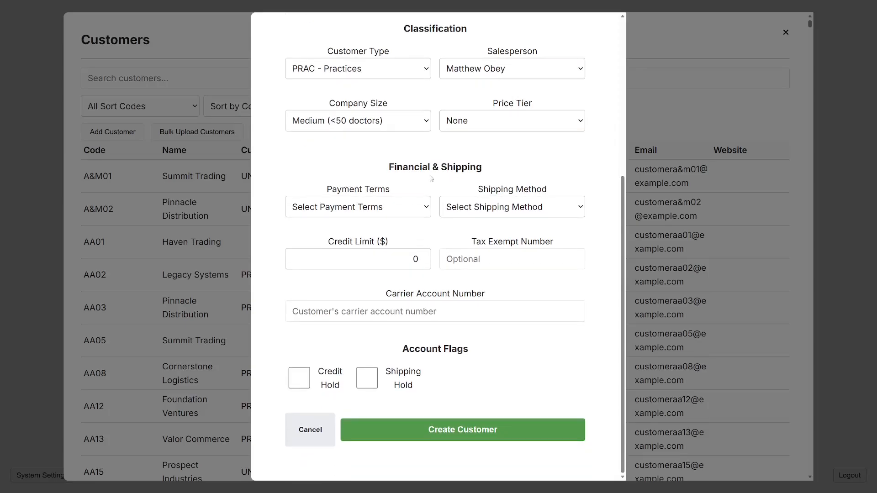
Set payment terms to NET 30 and the shipping method to FDX Ground Cust Acct.
{"action": "left_click", "coordinate": [426, 208]}
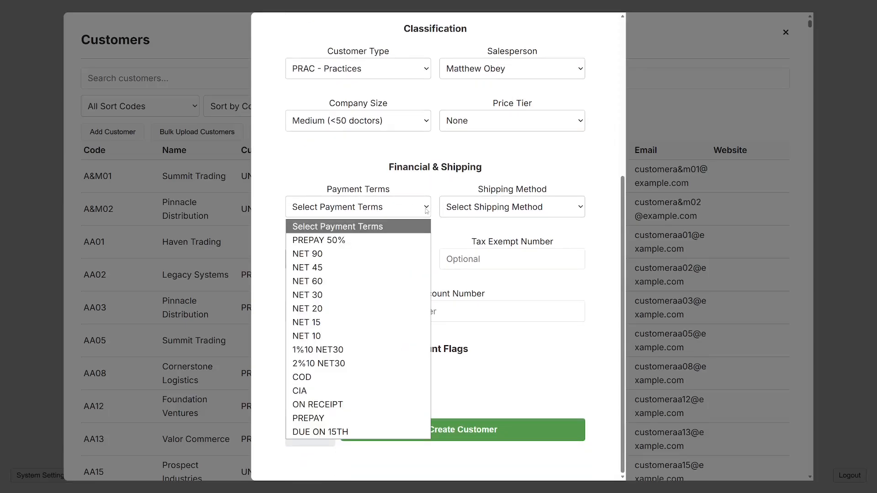
{"action": "left_click", "coordinate": [399, 294]}
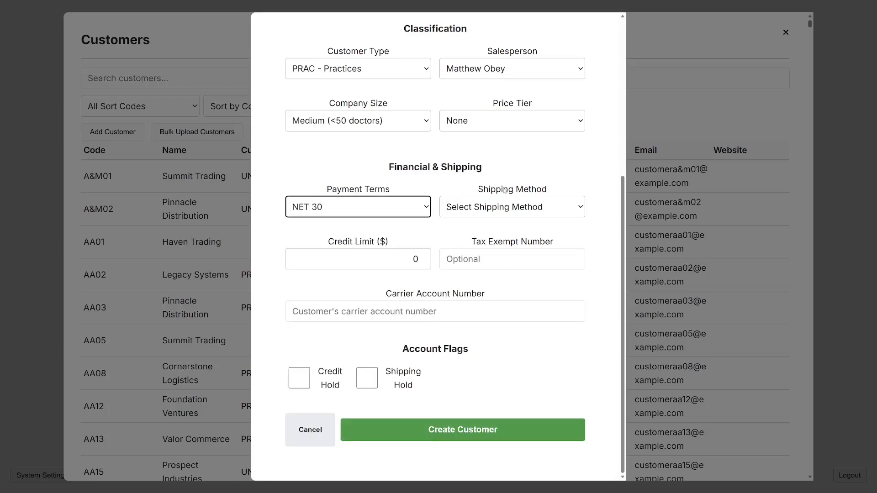
{"action": "left_click", "coordinate": [518, 212]}
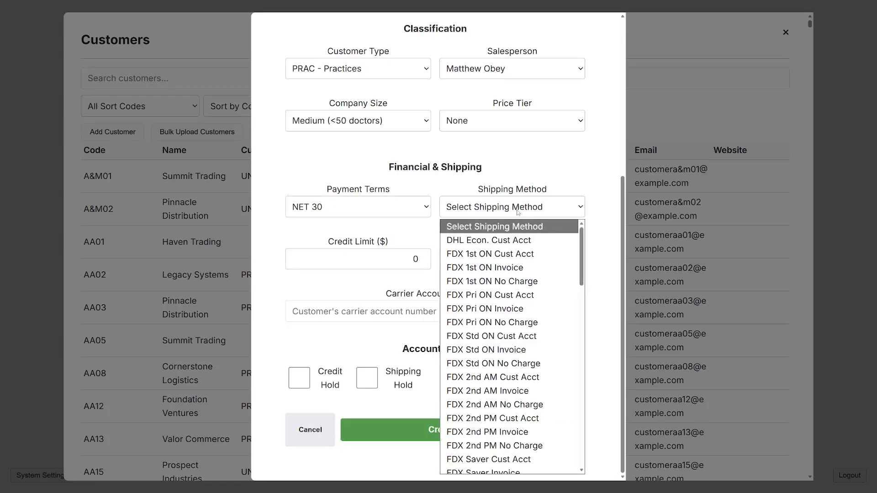
{"action": "left_click", "coordinate": [514, 210]}
{"action": "left_click", "coordinate": [514, 209]}
{"action": "scroll", "coordinate": [502, 299], "scroll_direction": "down", "scroll_amount": 5}
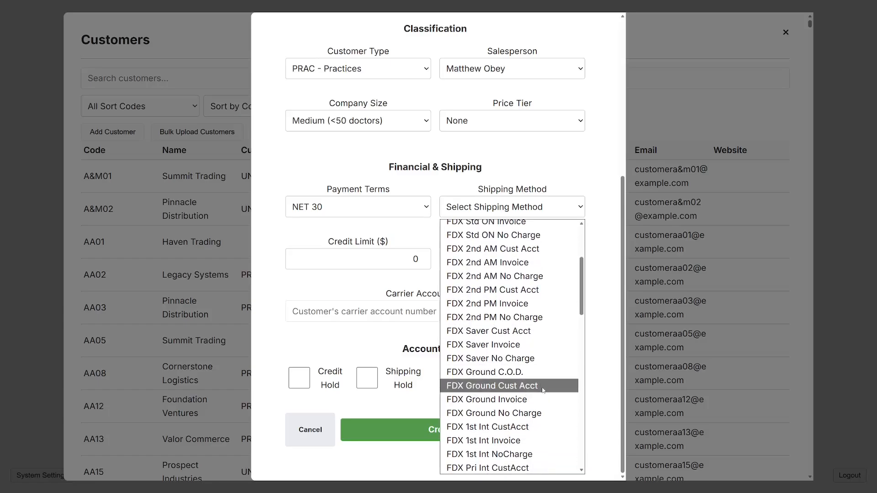
{"action": "left_click", "coordinate": [501, 386]}
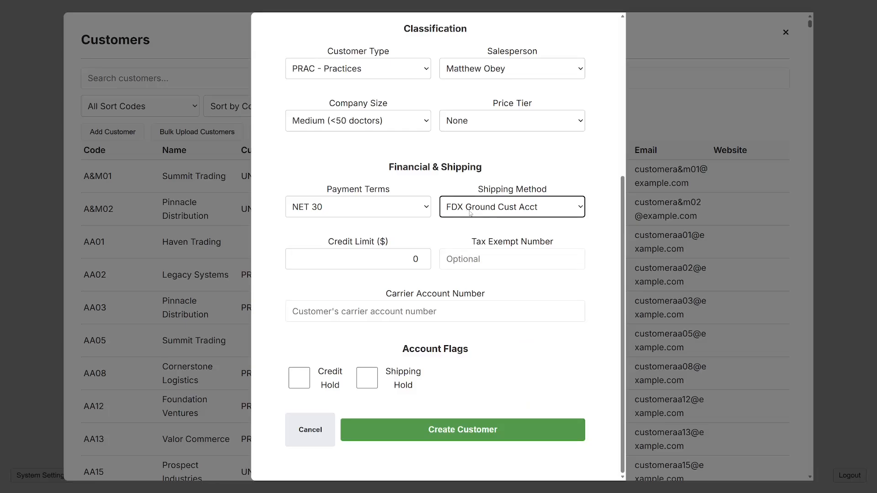
Enter the carrier account number, set a 1000 credit limit, and create the customer.
{"action": "left_click", "coordinate": [418, 311]}
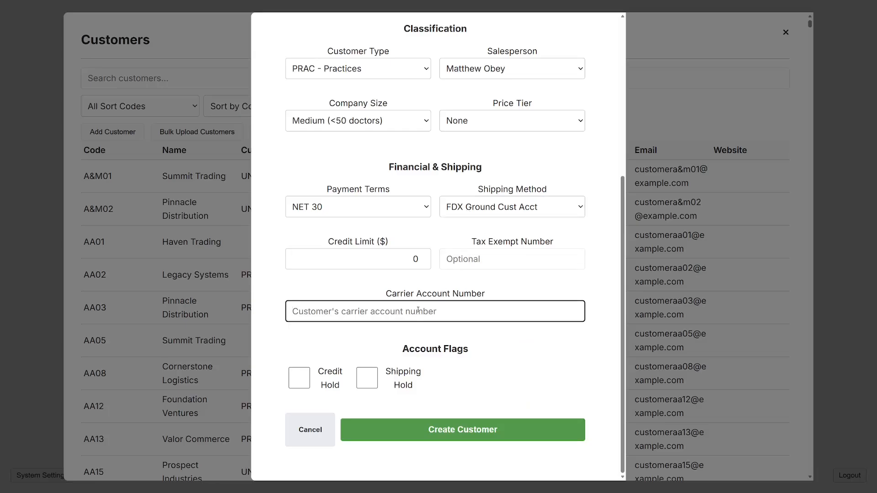
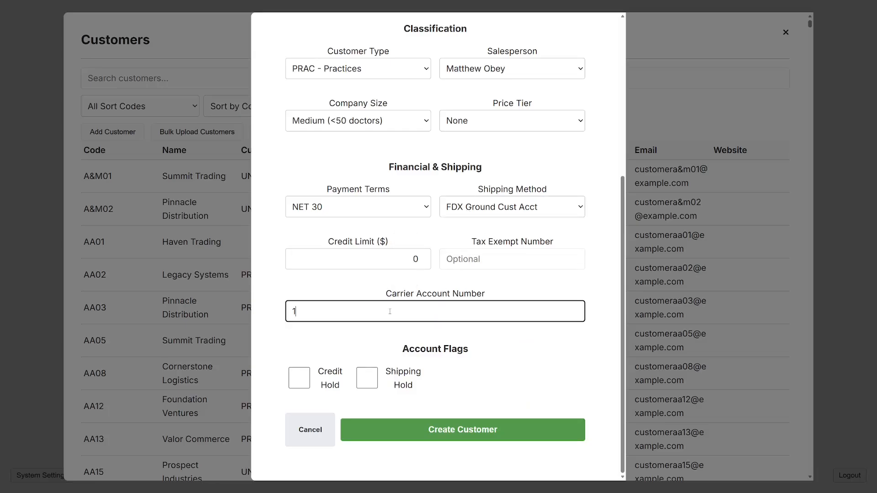
{"action": "left_click", "coordinate": [376, 267]}
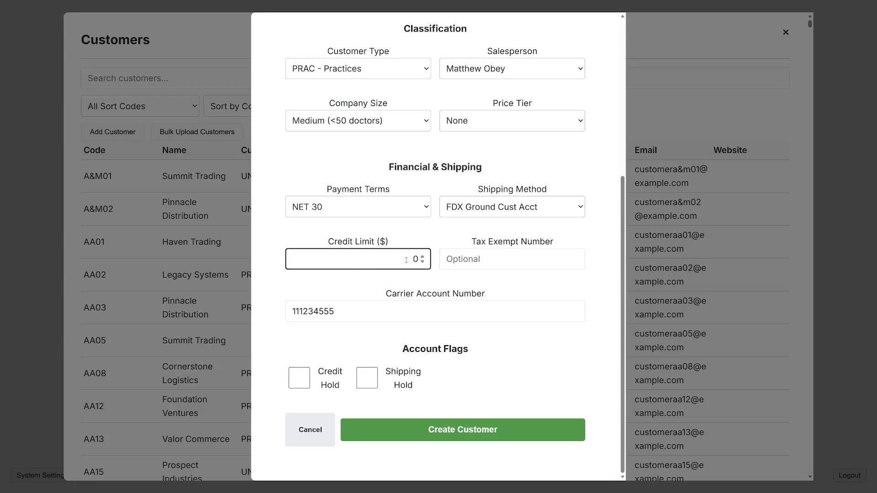
{"action": "type", "text": "1000"}
{"action": "left_click", "coordinate": [412, 278]}
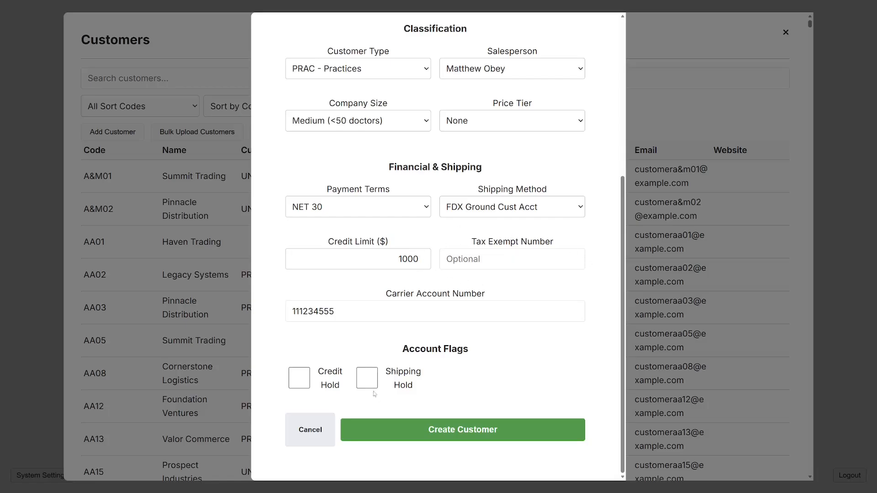
{"action": "left_click", "coordinate": [490, 439]}
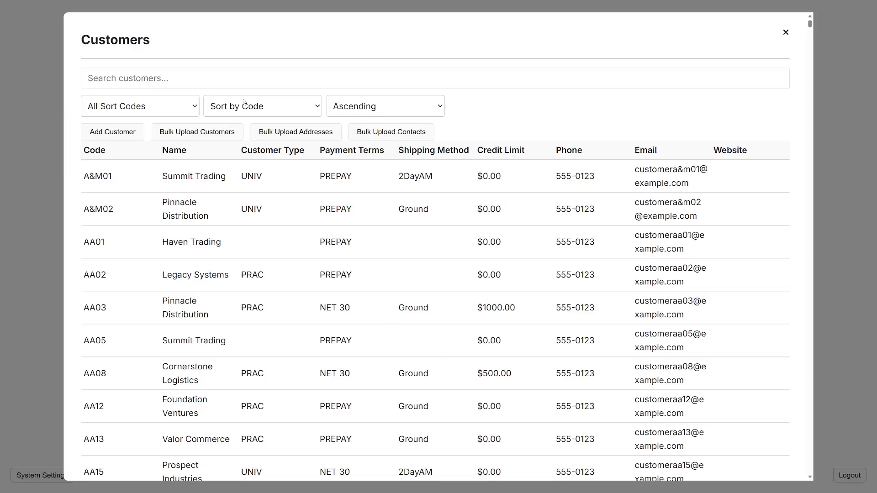
Search customers for 'Tech' and open Tech Industries Corp's details for editing.
{"action": "left_click", "coordinate": [264, 79]}
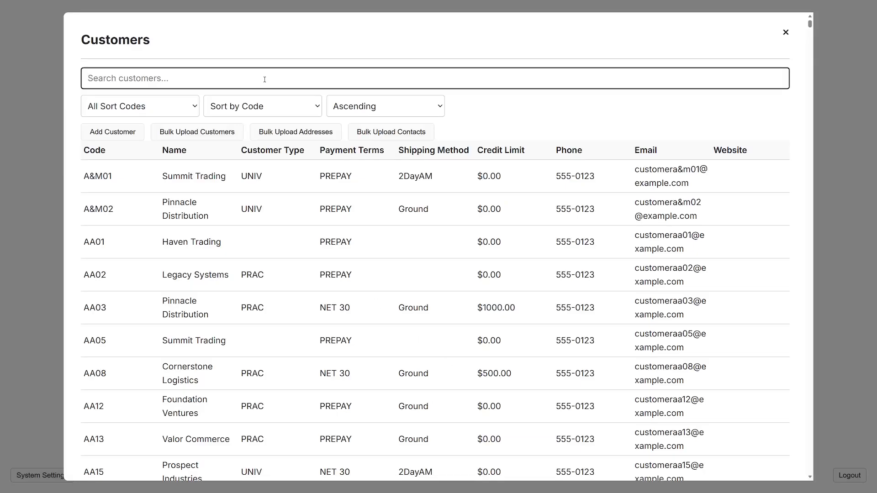
{"action": "type", "text": "Tech"}
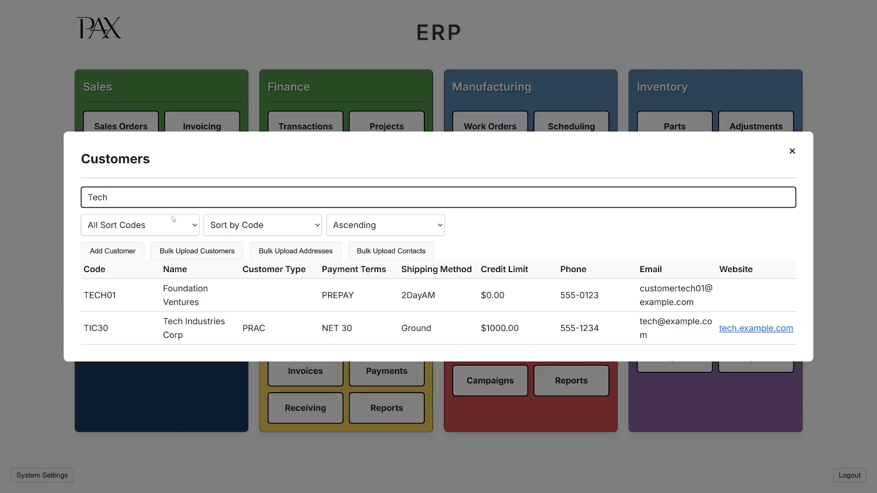
{"action": "left_click", "coordinate": [196, 225]}
{"action": "left_click", "coordinate": [197, 224]}
{"action": "left_click", "coordinate": [374, 337]}
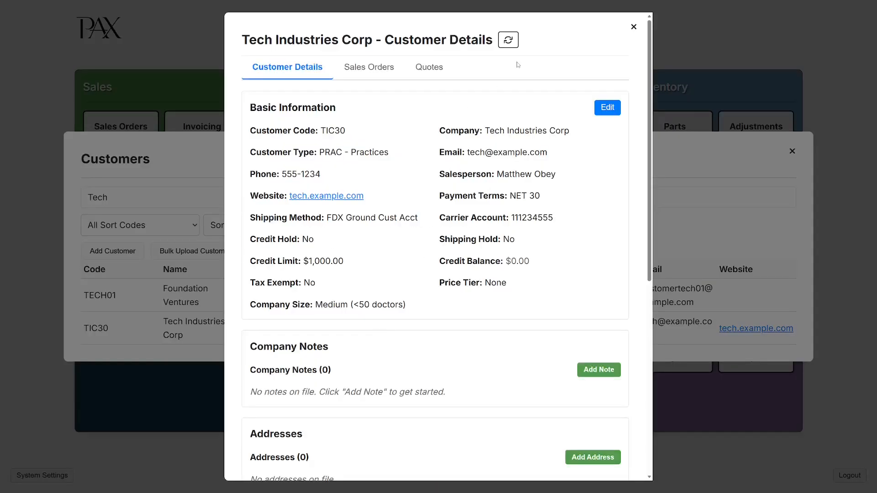
{"action": "left_click", "coordinate": [608, 108]}
{"action": "scroll", "coordinate": [504, 233], "scroll_direction": "down", "scroll_amount": 3}
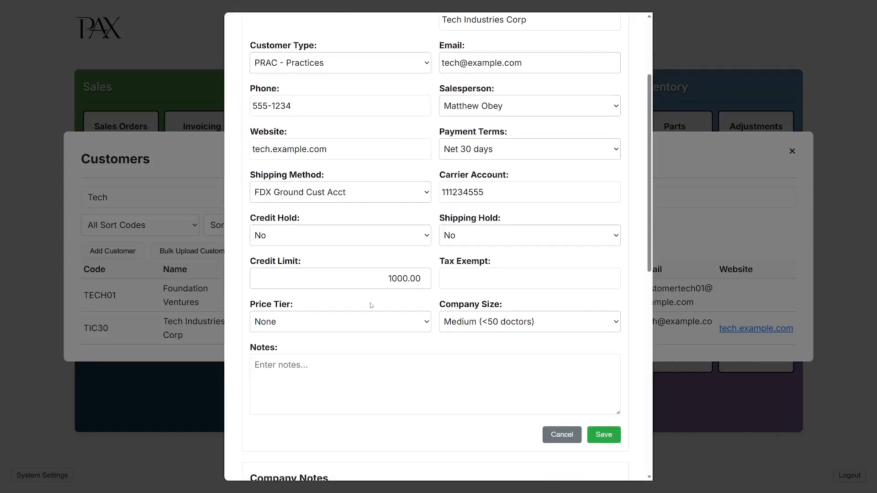
Choose Tier 1 in the Price Tier dropdown.
{"action": "left_click", "coordinate": [379, 325]}
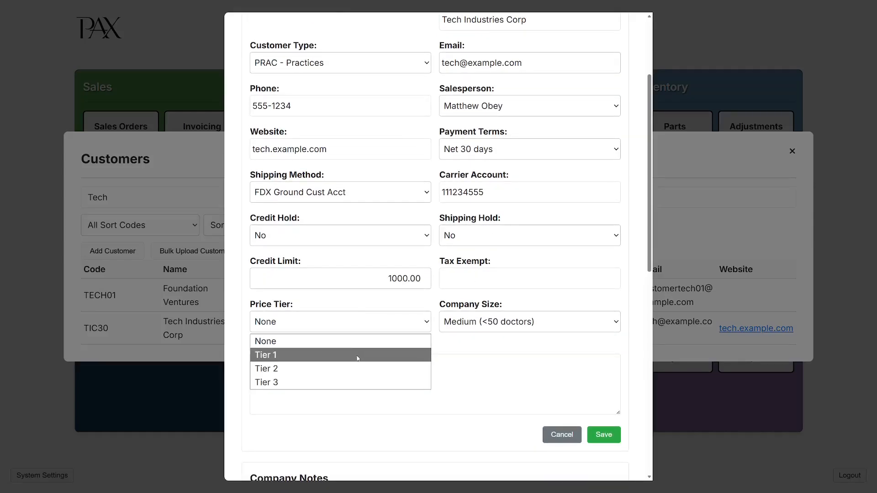
{"action": "left_click", "coordinate": [358, 357]}
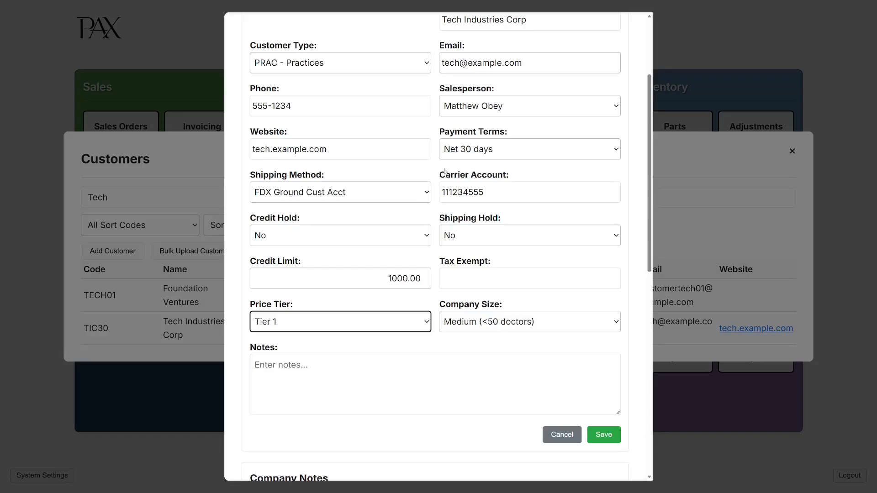
{"action": "scroll", "coordinate": [446, 173], "scroll_direction": "up", "scroll_amount": 1}
{"action": "scroll", "coordinate": [457, 402], "scroll_direction": "down", "scroll_amount": 1}
Save the edited customer details and review the updated record.
{"action": "left_click", "coordinate": [612, 436]}
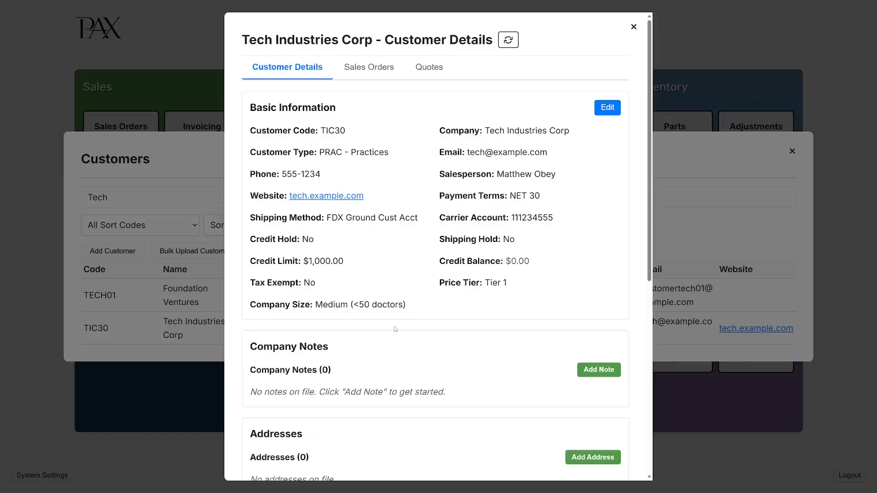
{"action": "scroll", "coordinate": [426, 314], "scroll_direction": "down", "scroll_amount": 2}
{"action": "scroll", "coordinate": [427, 314], "scroll_direction": "up", "scroll_amount": 2}
{"action": "scroll", "coordinate": [426, 314], "scroll_direction": "down", "scroll_amount": 6}
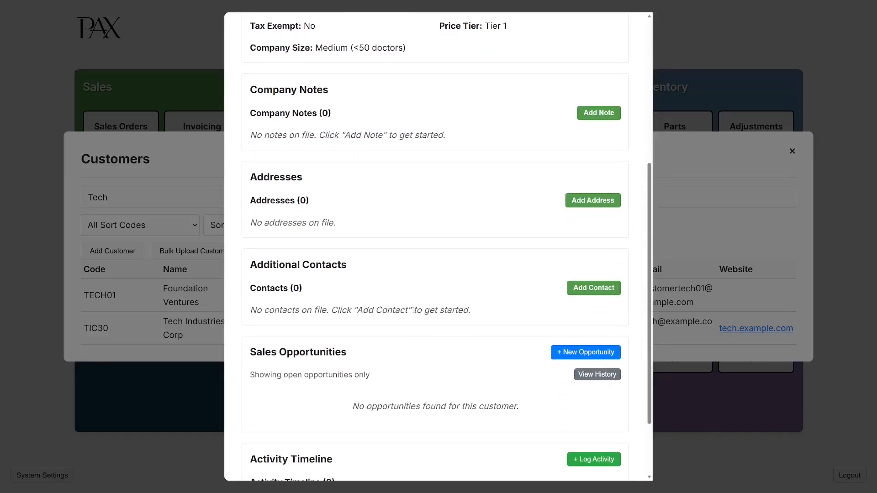
{"action": "scroll", "coordinate": [413, 310], "scroll_direction": "down", "scroll_amount": 2}
{"action": "scroll", "coordinate": [425, 326], "scroll_direction": "up", "scroll_amount": 3}
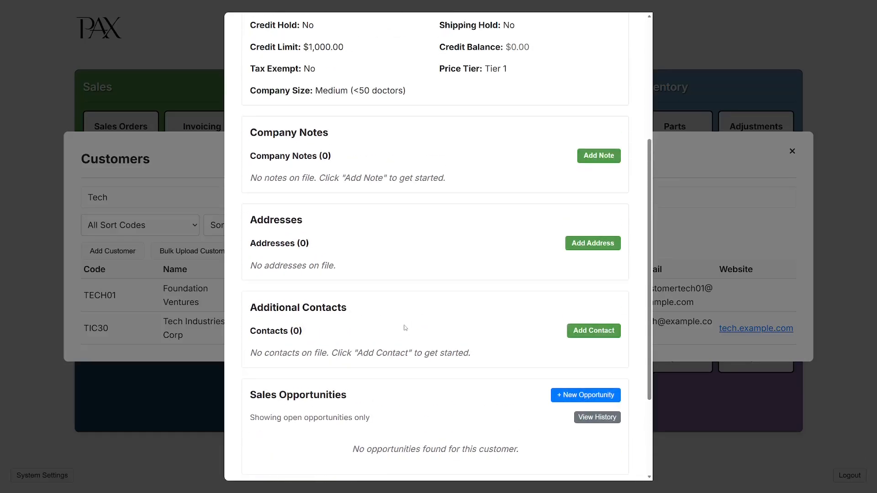
Start a company note, look over the Note Type options, then cancel it.
{"action": "left_click", "coordinate": [593, 157]}
{"action": "left_click", "coordinate": [419, 213]}
{"action": "left_click", "coordinate": [391, 204]}
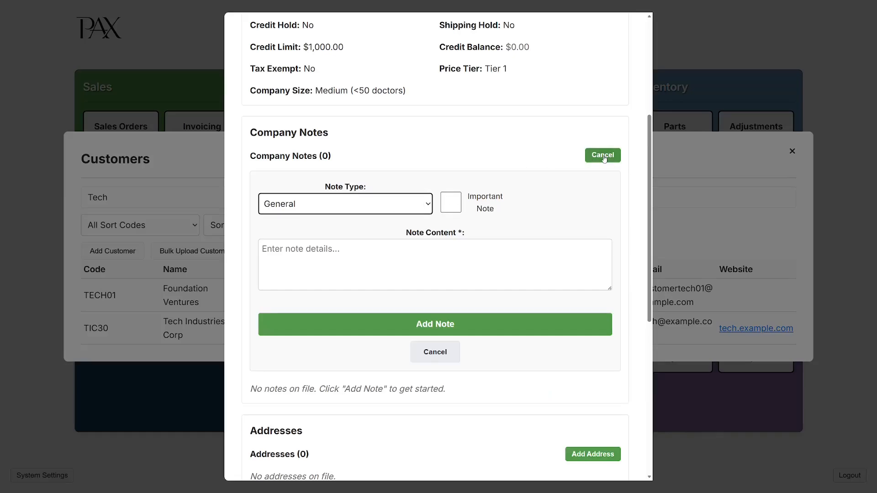
{"action": "left_click", "coordinate": [329, 204]}
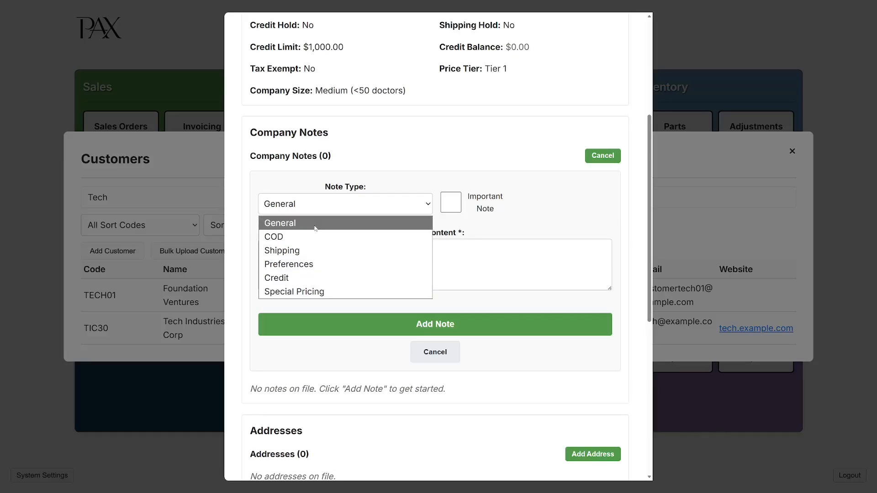
{"action": "left_click", "coordinate": [321, 264]}
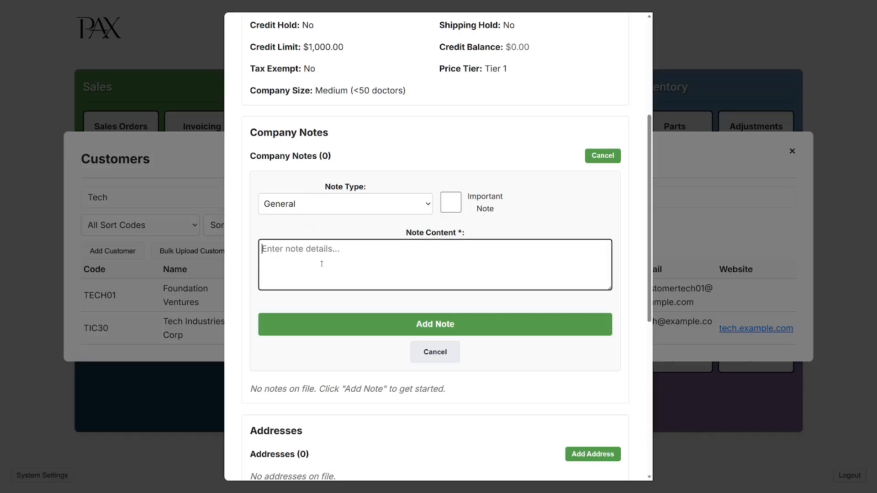
{"action": "left_click", "coordinate": [427, 324]}
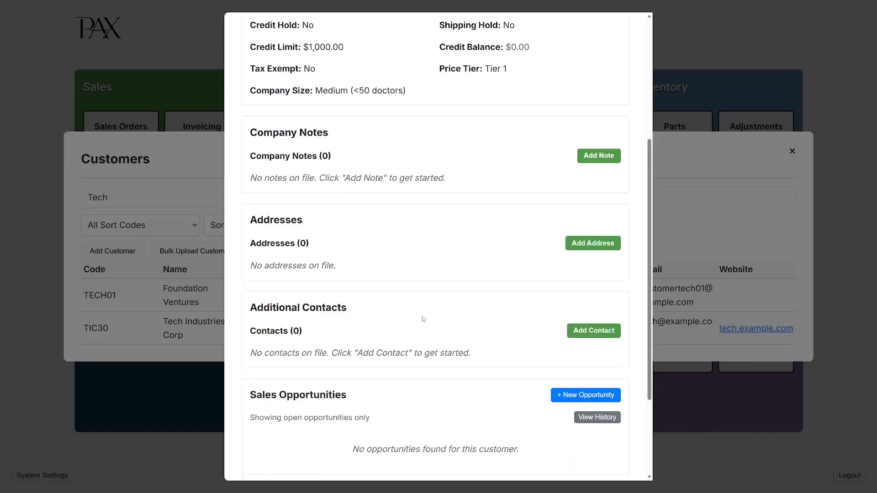
{"action": "scroll", "coordinate": [342, 229], "scroll_direction": "down", "scroll_amount": 1}
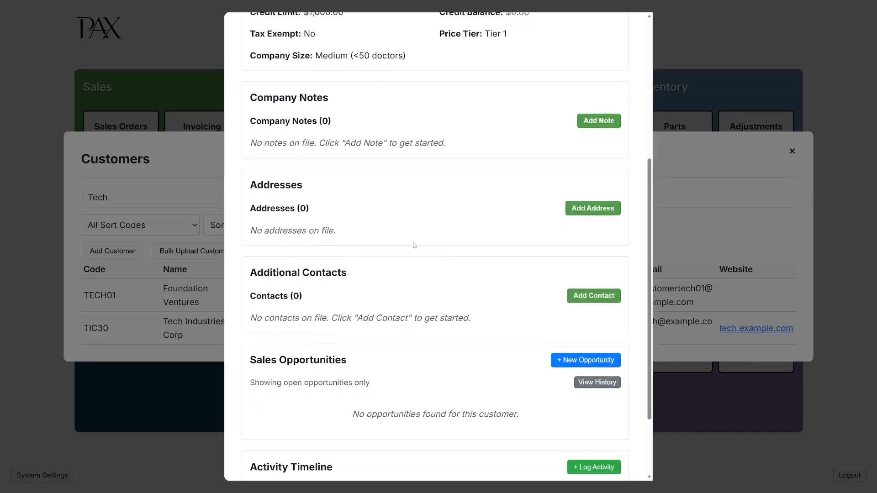
Start a Both Billing & Shipping address named 'Tech Industries Corp' with an attention line and street.
{"action": "left_click", "coordinate": [600, 201]}
{"action": "scroll", "coordinate": [525, 225], "scroll_direction": "down", "scroll_amount": 2}
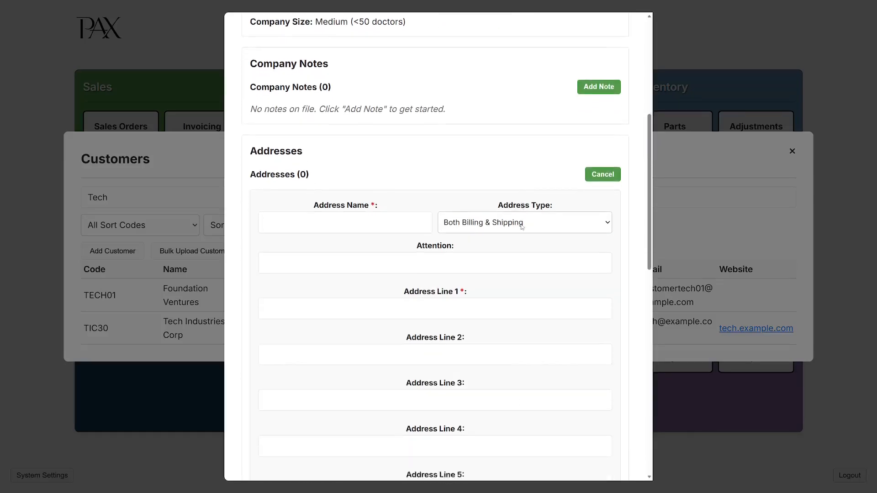
{"action": "left_click", "coordinate": [448, 165]}
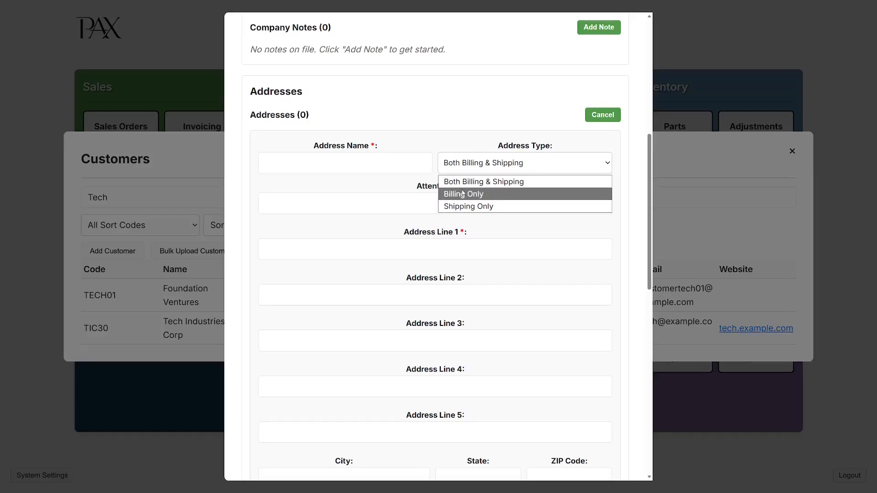
{"action": "left_click", "coordinate": [460, 183]}
{"action": "left_click", "coordinate": [459, 168]}
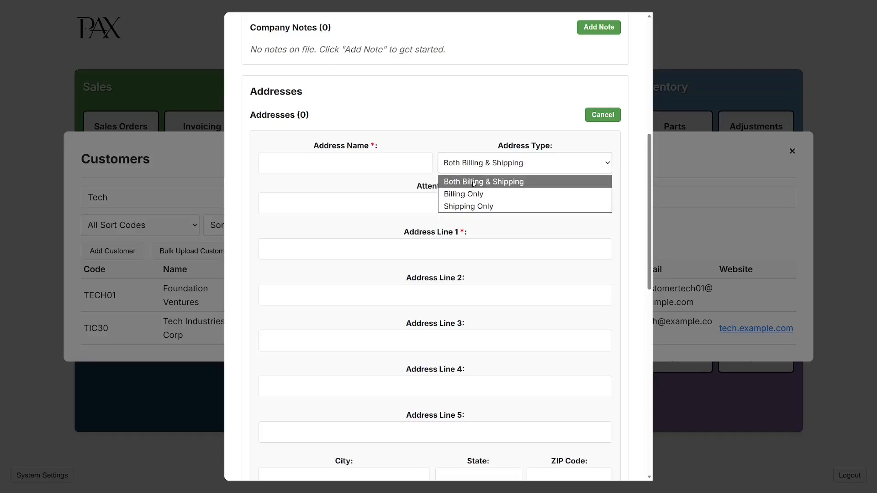
{"action": "left_click", "coordinate": [474, 183]}
{"action": "left_click", "coordinate": [404, 157]}
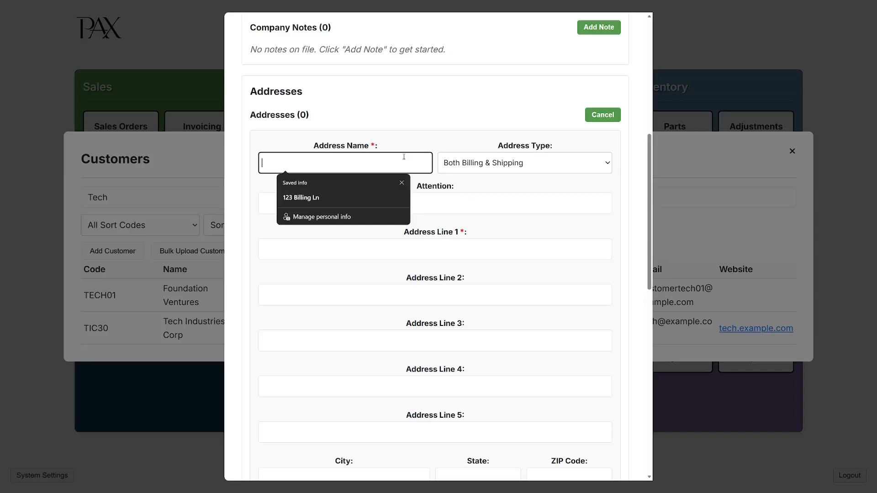
{"action": "type", "text": "Tec"}
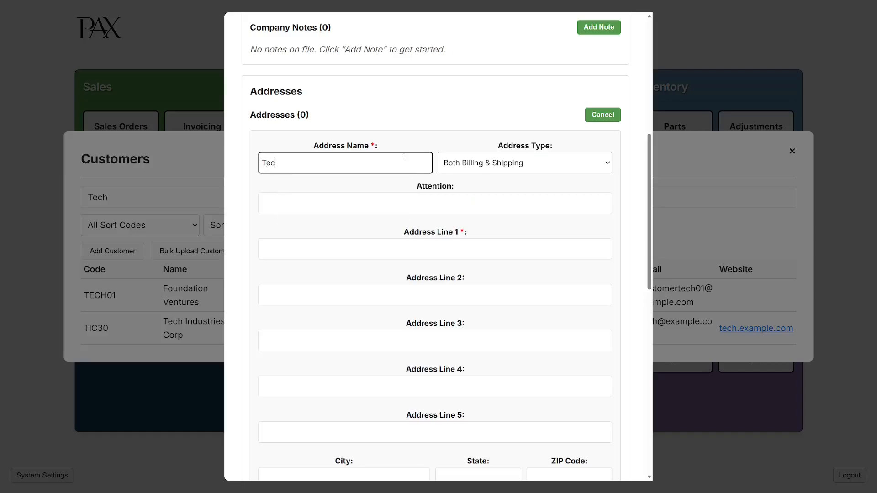
{"action": "type", "text": "h Industries Corp"}
{"action": "left_click", "coordinate": [453, 206]}
{"action": "type", "text": "Receiving"}
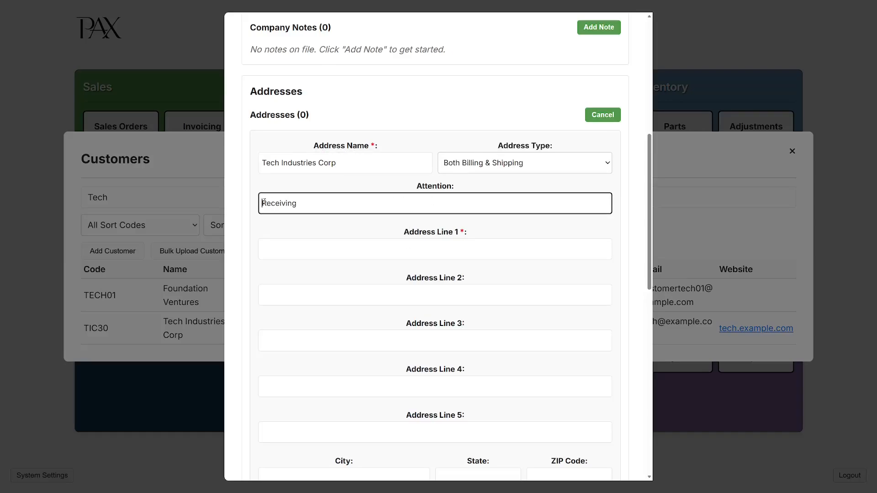
{"action": "type", "text": "John @"}
{"action": "left_click", "coordinate": [373, 253]}
{"action": "type", "text": "123 Apple "}
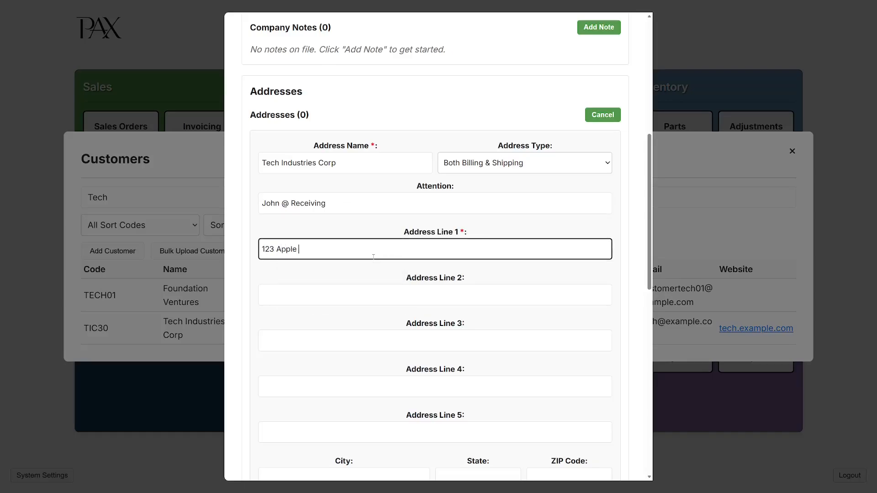
{"action": "type", "text": "Way"}
Enter city Pontiac, state MI, ZIP 48340 and a phone number, mark it primary, and save.
{"action": "scroll", "coordinate": [373, 274], "scroll_direction": "down", "scroll_amount": 3}
{"action": "left_click", "coordinate": [362, 354]}
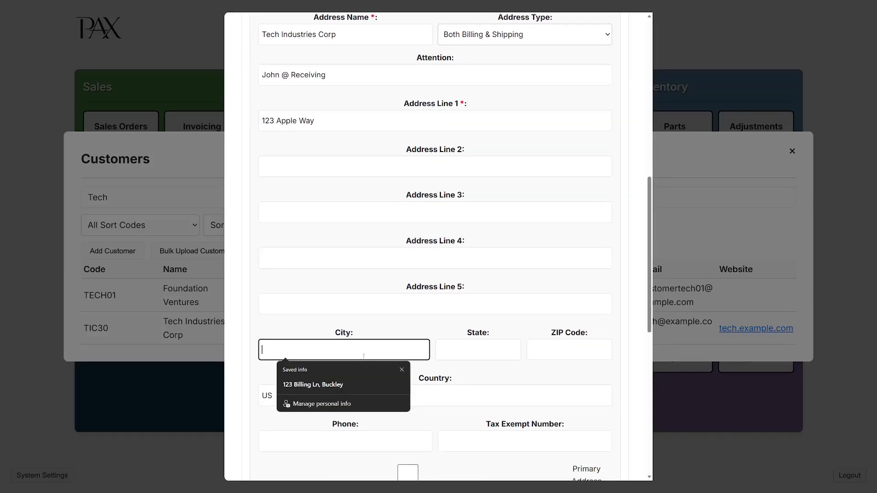
{"action": "type", "text": "Pontiac"}
{"action": "key", "text": "Tab"}
{"action": "type", "text": "MI"}
{"action": "key", "text": "Tab"}
{"action": "type", "text": "4"}
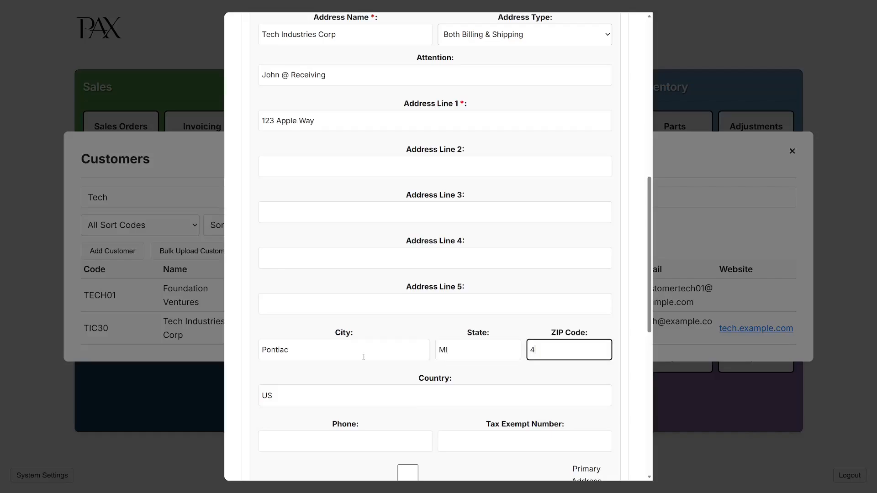
{"action": "type", "text": "8340"}
{"action": "scroll", "coordinate": [389, 374], "scroll_direction": "down", "scroll_amount": 2}
{"action": "left_click", "coordinate": [386, 357]}
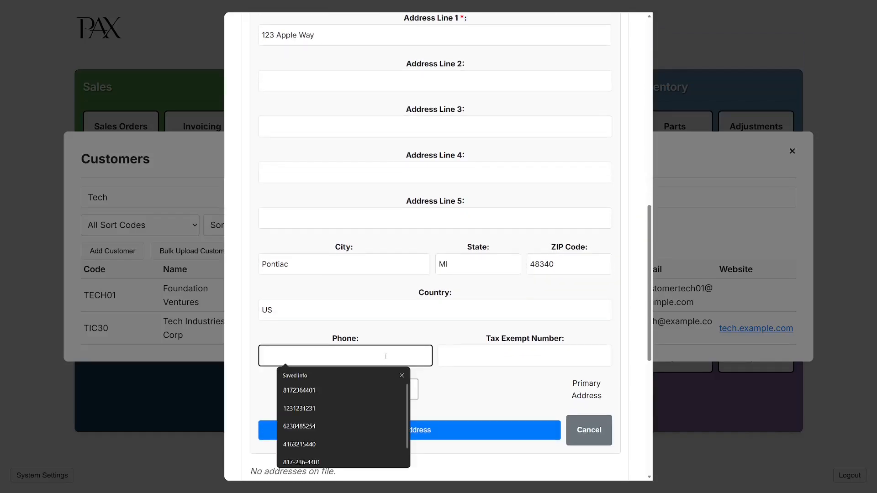
{"action": "type", "text": "5551234"}
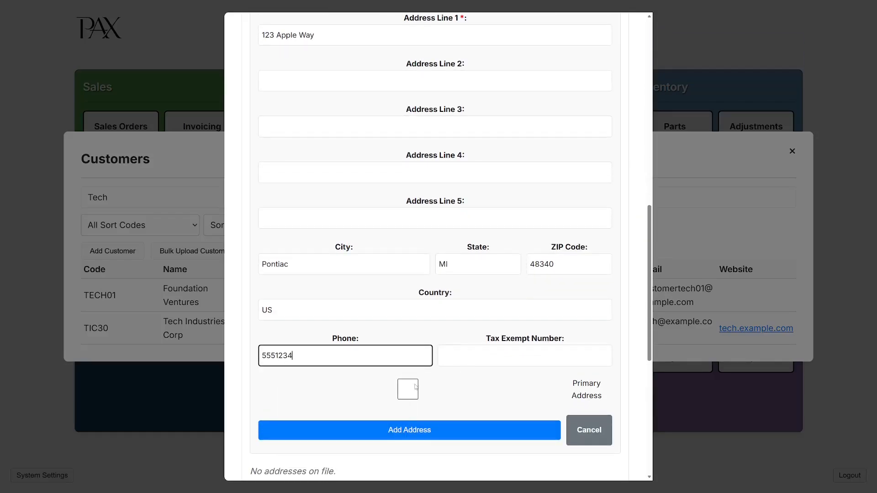
{"action": "left_click", "coordinate": [409, 393]}
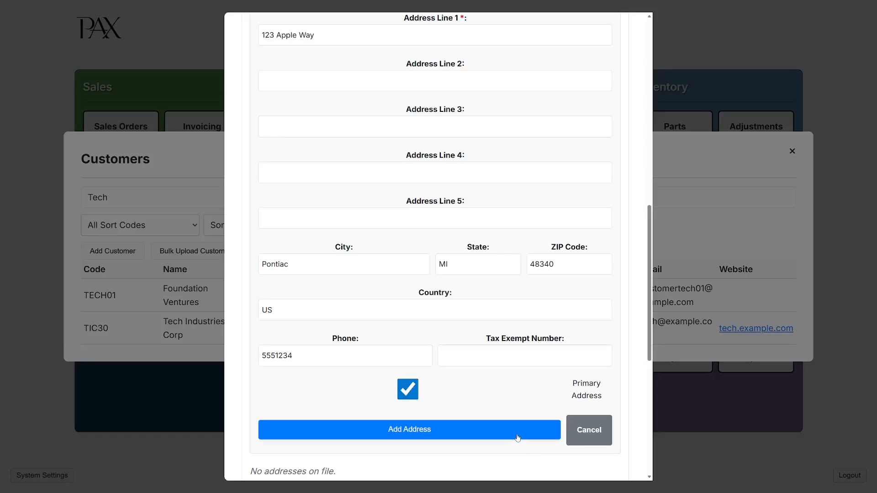
{"action": "left_click", "coordinate": [517, 436]}
{"action": "scroll", "coordinate": [452, 293], "scroll_direction": "up", "scroll_amount": 2}
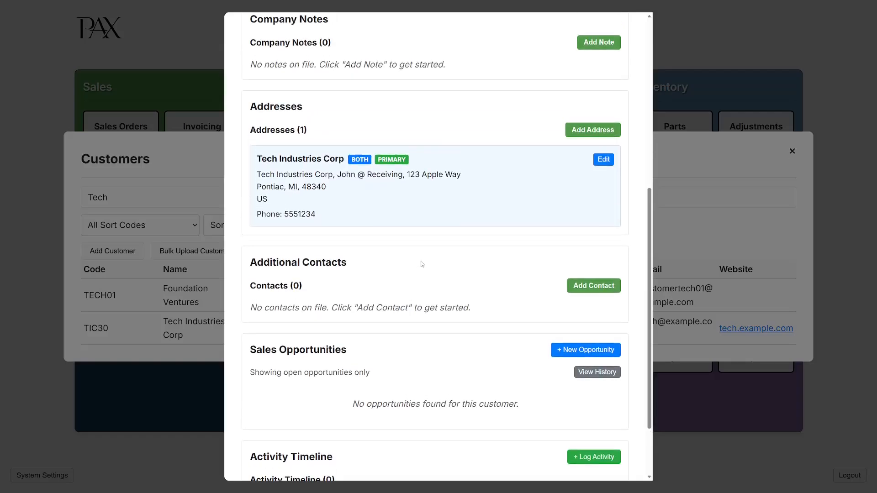
Dismiss an extra address form and open a new contact form under Additional Contacts.
{"action": "left_click", "coordinate": [615, 132]}
{"action": "left_click", "coordinate": [611, 131]}
{"action": "scroll", "coordinate": [330, 215], "scroll_direction": "down", "scroll_amount": 1}
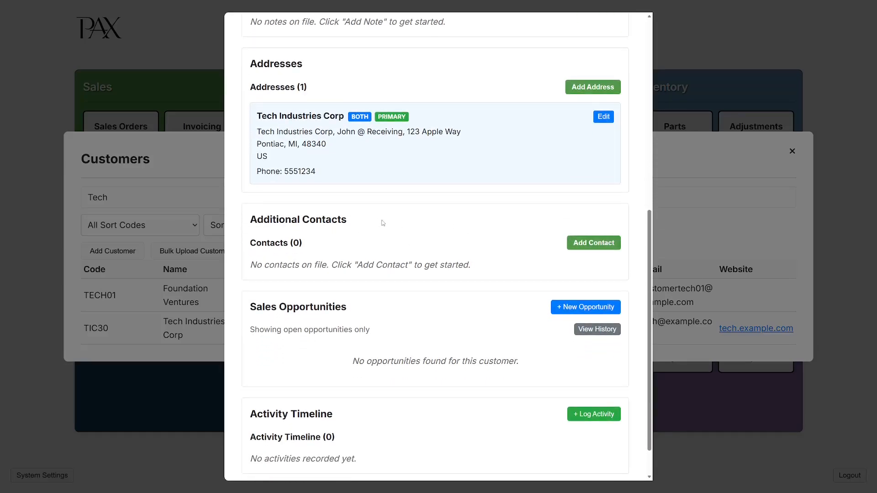
{"action": "left_click", "coordinate": [575, 243]}
{"action": "scroll", "coordinate": [504, 250], "scroll_direction": "down", "scroll_amount": 1}
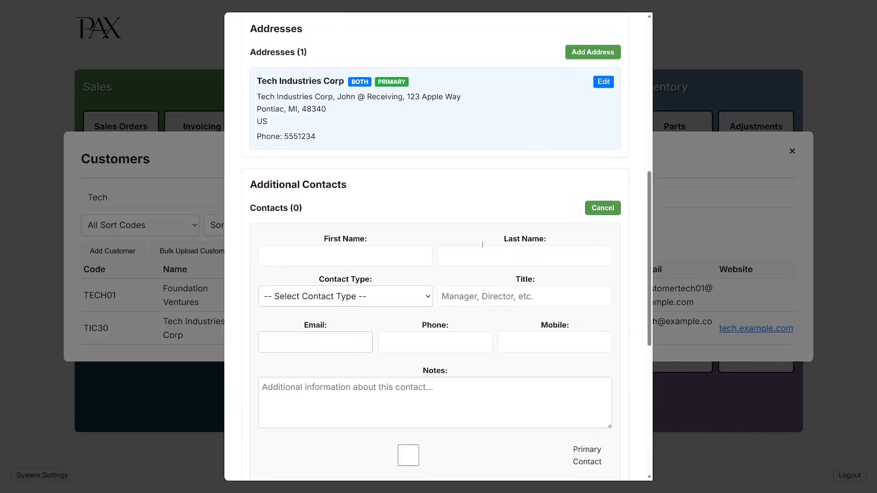
Set the contact type to Buyer, enter the contact's first and last name, and title Purchasing Manager.
{"action": "left_click", "coordinate": [372, 289]}
{"action": "scroll", "coordinate": [356, 288], "scroll_direction": "down", "scroll_amount": 1}
{"action": "scroll", "coordinate": [350, 287], "scroll_direction": "down", "scroll_amount": 1}
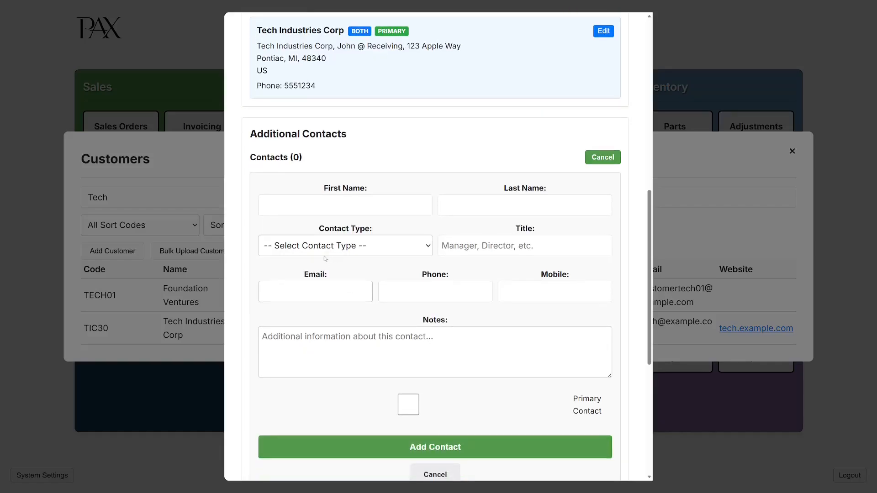
{"action": "left_click", "coordinate": [340, 246]}
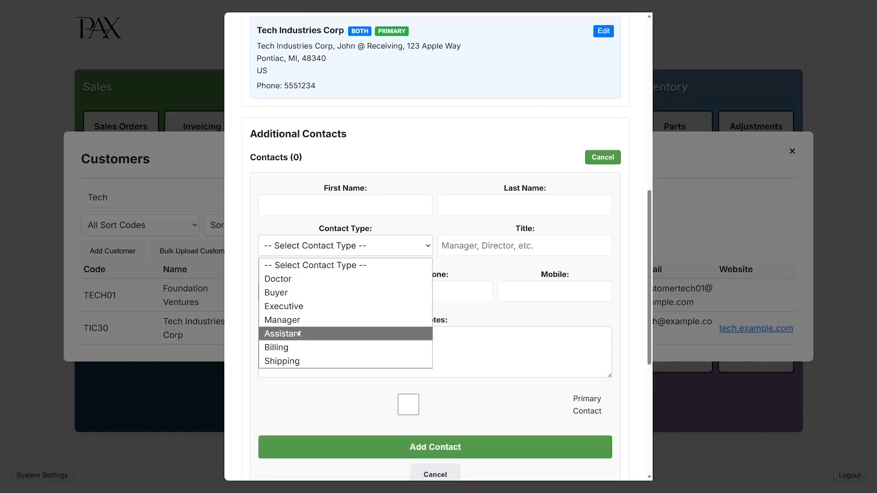
{"action": "left_click", "coordinate": [285, 293]}
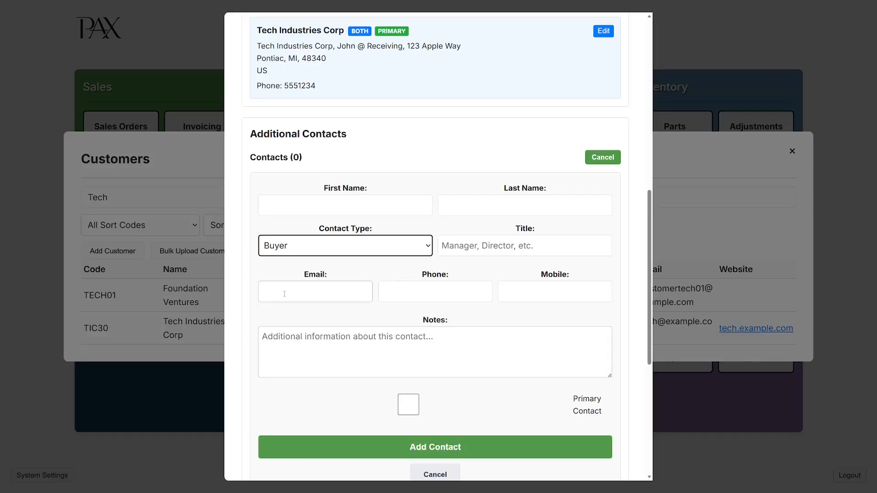
{"action": "left_click", "coordinate": [379, 212]}
{"action": "type", "text": "John"}
{"action": "key", "text": "Tab"}
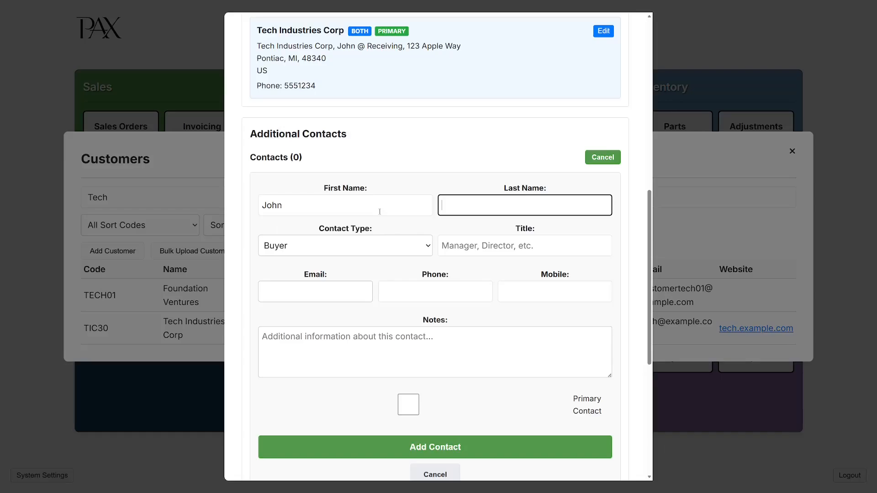
{"action": "type", "text": "Doe"}
{"action": "left_click", "coordinate": [494, 245]}
{"action": "type", "text": "Purchase"}
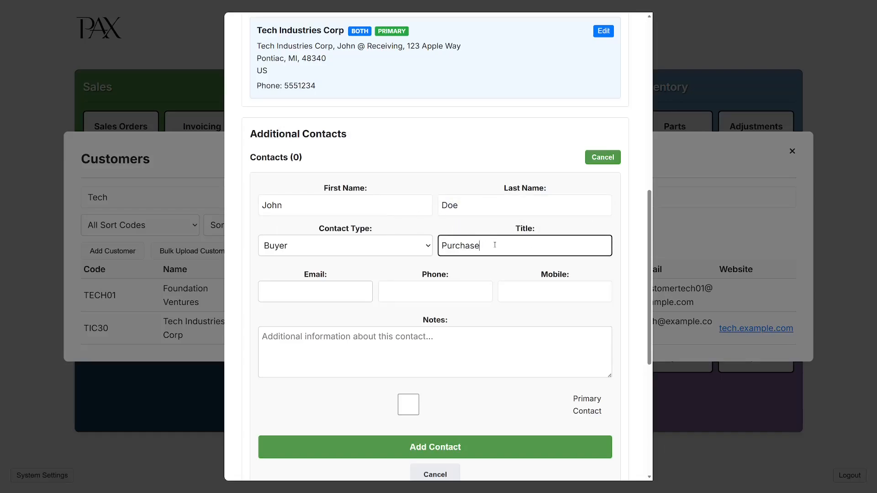
{"action": "key", "text": "BackSpace"}
{"action": "type", "text": "ing Manager"}
Add the contact's email and phone, mark them primary, and save the contact.
{"action": "left_click", "coordinate": [328, 288]}
{"action": "type", "text": "john@"}
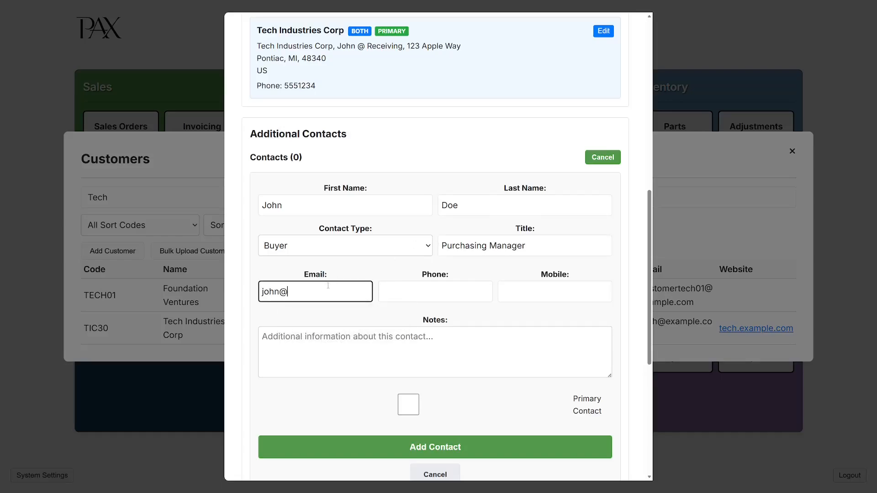
{"action": "type", "text": "example.com"}
{"action": "key", "text": "Tab"}
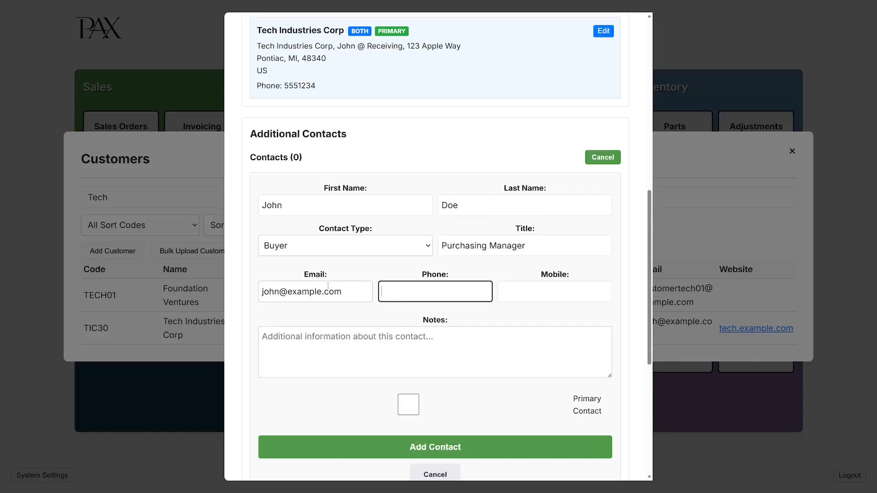
{"action": "type", "text": "5551234"}
{"action": "left_click", "coordinate": [533, 292]}
{"action": "left_click", "coordinate": [494, 337]}
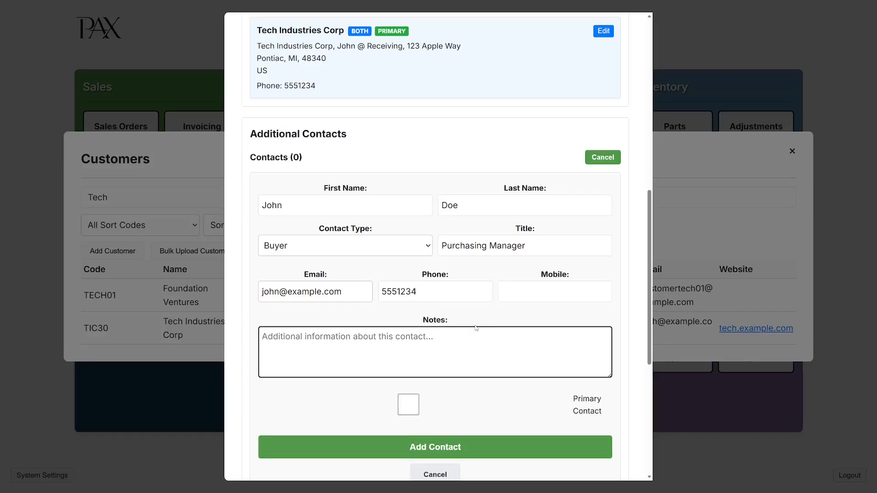
{"action": "scroll", "coordinate": [476, 328], "scroll_direction": "down", "scroll_amount": 1}
{"action": "left_click", "coordinate": [408, 362]}
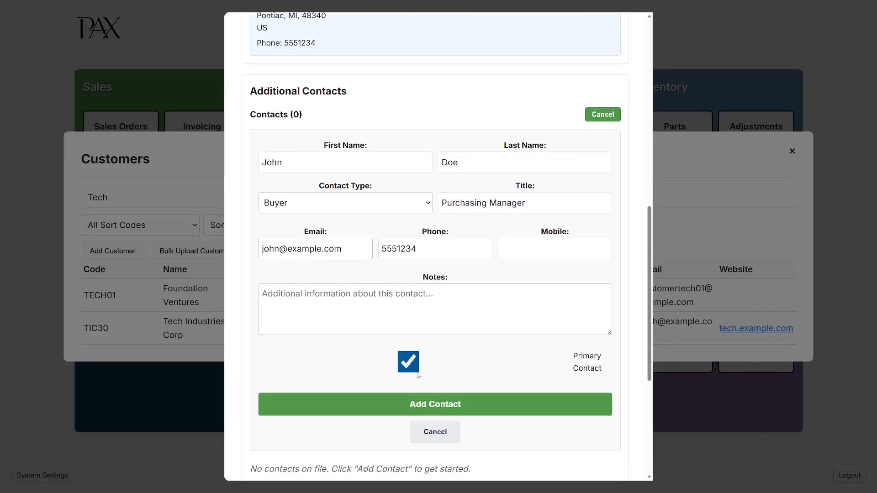
{"action": "left_click", "coordinate": [437, 412]}
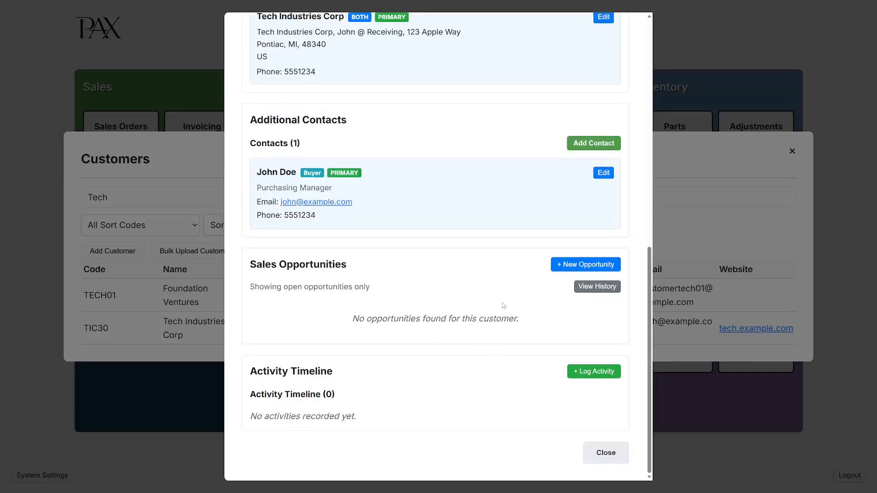
{"action": "scroll", "coordinate": [462, 357], "scroll_direction": "up", "scroll_amount": 11}
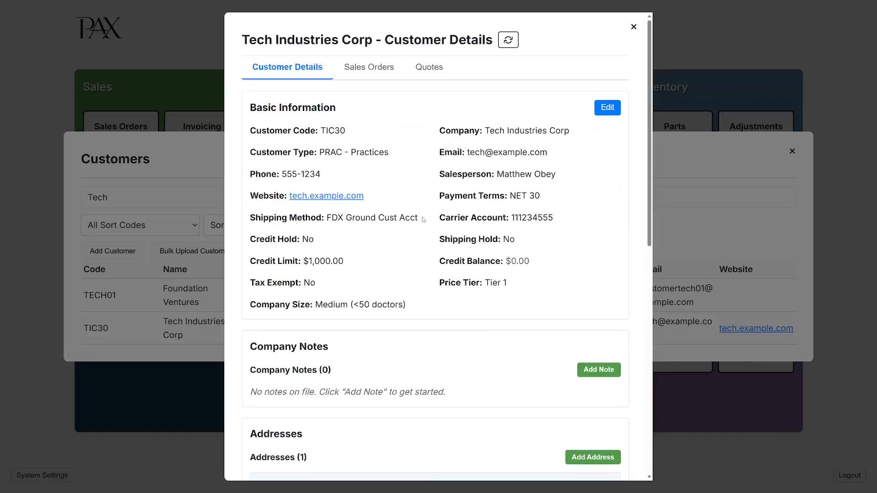
{"action": "scroll", "coordinate": [412, 250], "scroll_direction": "down", "scroll_amount": 4}
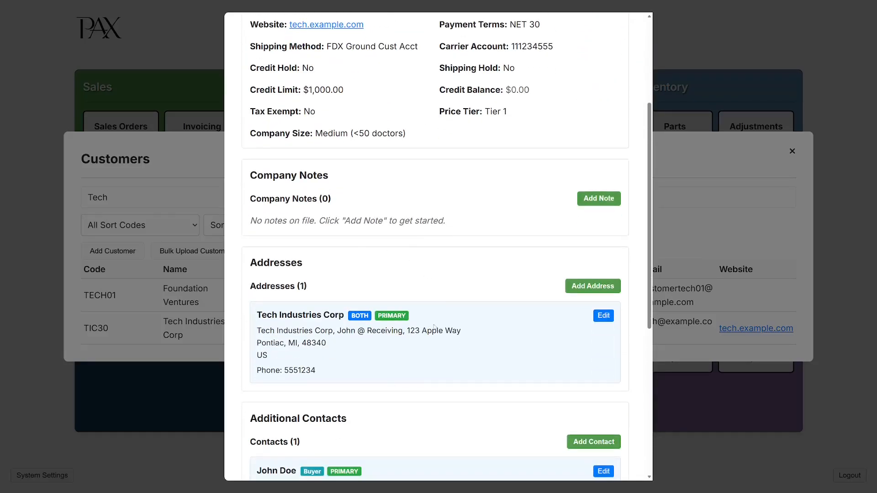
{"action": "scroll", "coordinate": [434, 326], "scroll_direction": "up", "scroll_amount": 4}
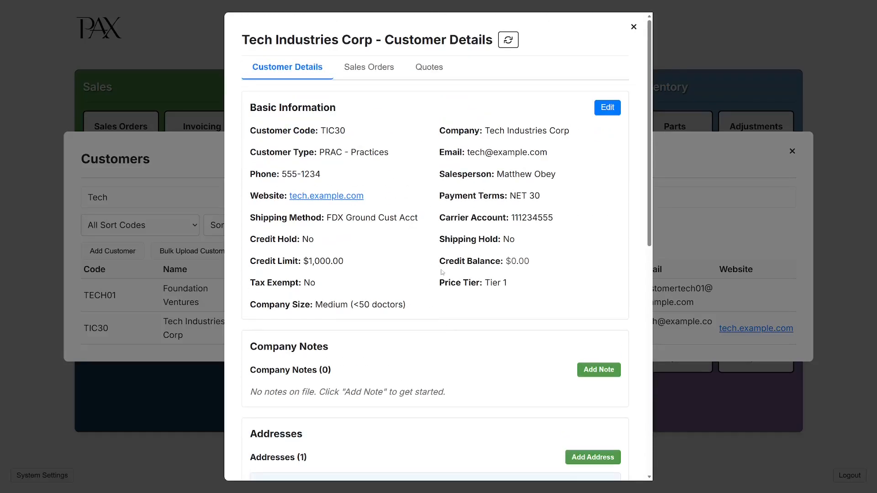
{"action": "scroll", "coordinate": [457, 276], "scroll_direction": "down", "scroll_amount": 8}
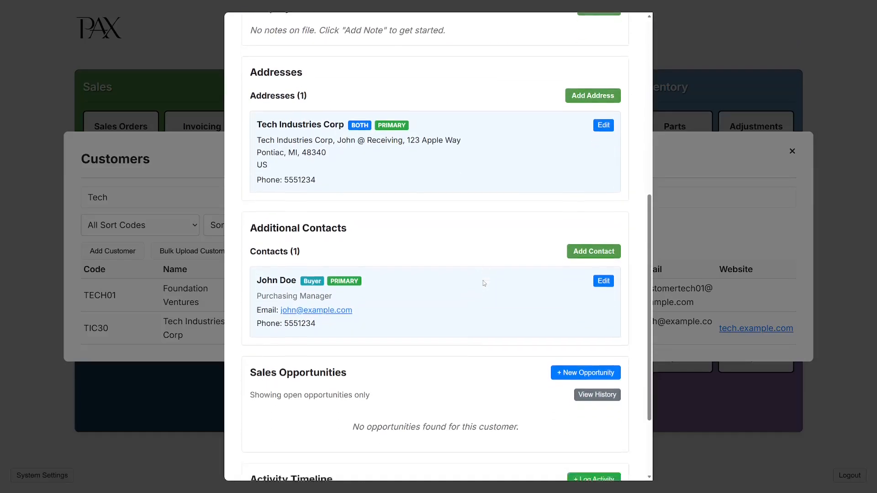
{"action": "scroll", "coordinate": [483, 283], "scroll_direction": "down", "scroll_amount": 3}
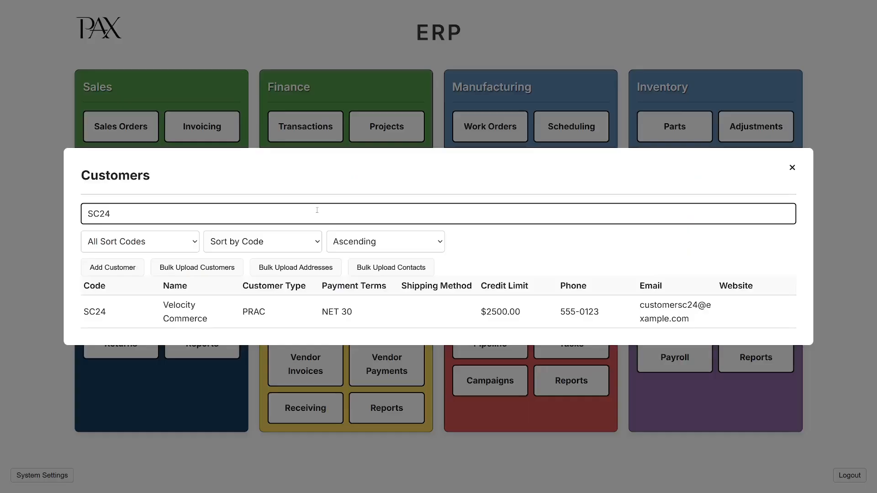
{"action": "left_click", "coordinate": [205, 317]}
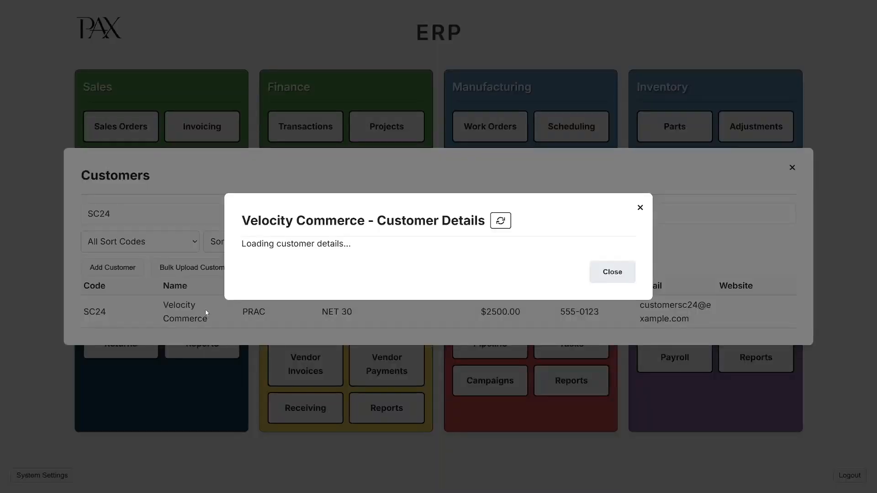
{"action": "scroll", "coordinate": [342, 261], "scroll_direction": "down", "scroll_amount": 3}
{"action": "scroll", "coordinate": [374, 301], "scroll_direction": "down", "scroll_amount": 4}
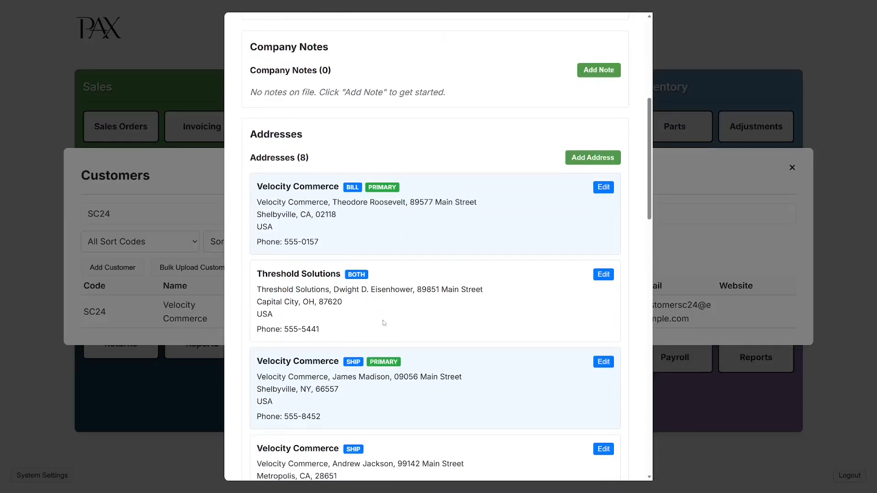
{"action": "scroll", "coordinate": [491, 231], "scroll_direction": "up", "scroll_amount": 6}
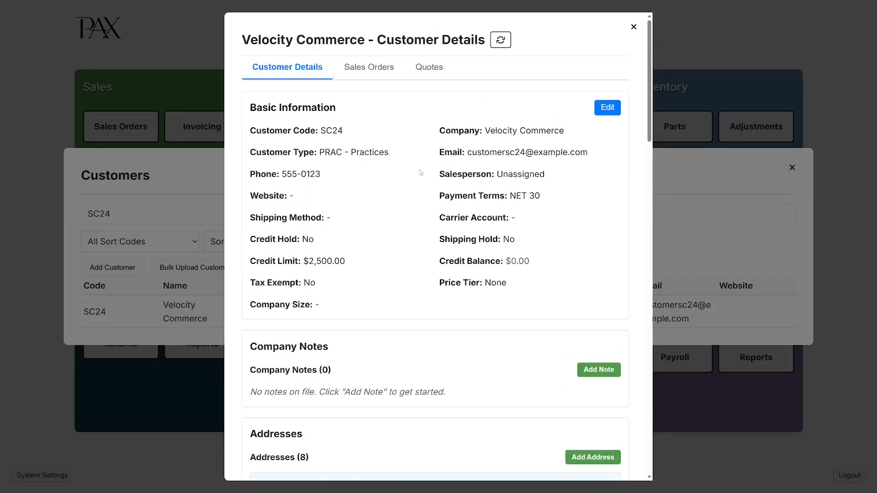
{"action": "scroll", "coordinate": [396, 213], "scroll_direction": "down", "scroll_amount": 3}
{"action": "scroll", "coordinate": [396, 213], "scroll_direction": "down", "scroll_amount": 15}
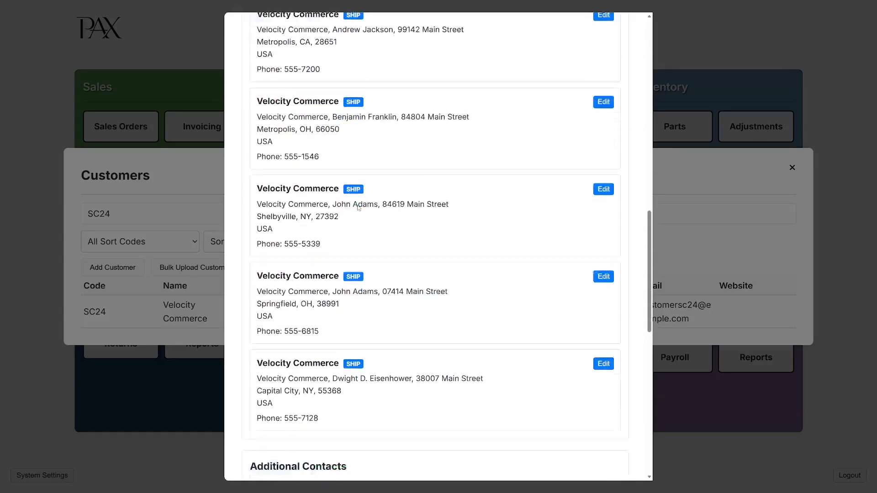
{"action": "scroll", "coordinate": [434, 287], "scroll_direction": "up", "scroll_amount": 8}
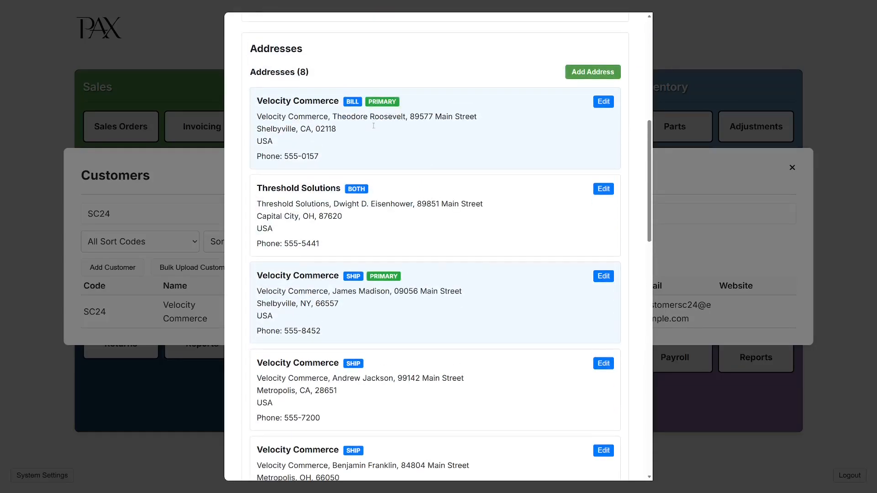
{"action": "double_click", "coordinate": [357, 276]}
{"action": "left_click", "coordinate": [401, 288]}
{"action": "scroll", "coordinate": [425, 157], "scroll_direction": "up", "scroll_amount": 8}
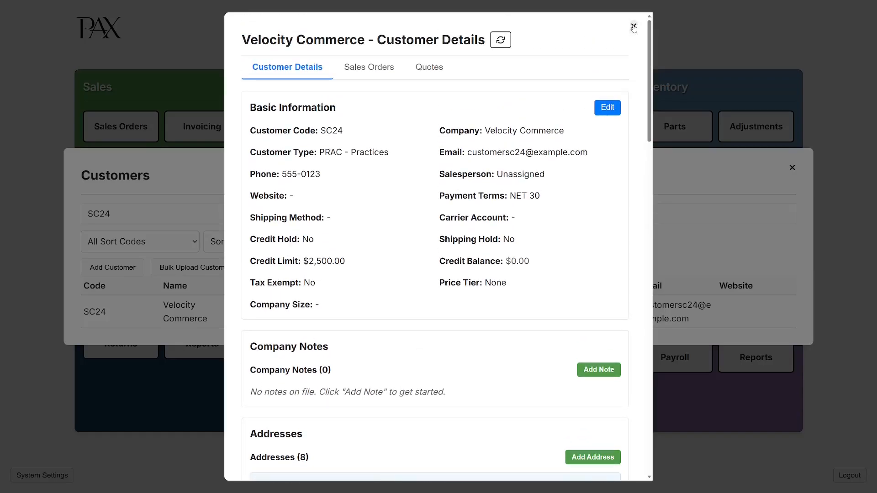
Close the open customer windows and start a new sales order for Velocity Commerce's customer code.
{"action": "left_click", "coordinate": [634, 27]}
{"action": "left_click", "coordinate": [792, 168]}
{"action": "left_click", "coordinate": [115, 135]}
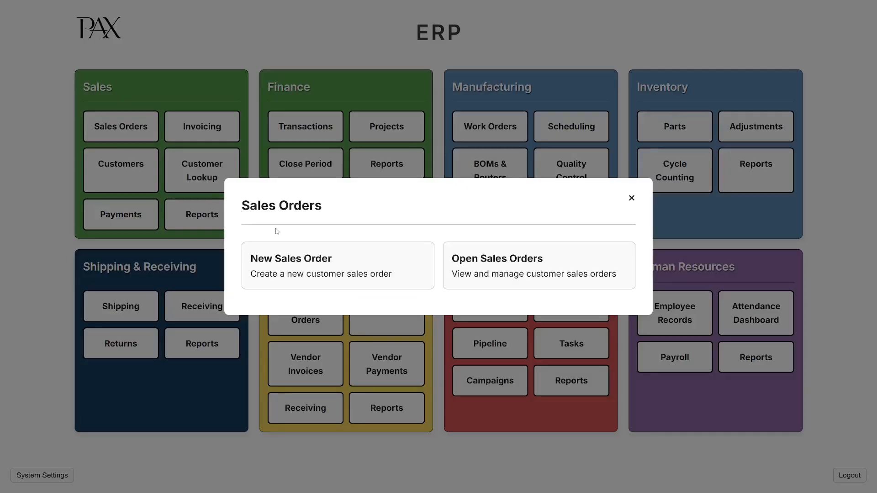
{"action": "left_click", "coordinate": [302, 267]}
{"action": "type", "text": "sc24"}
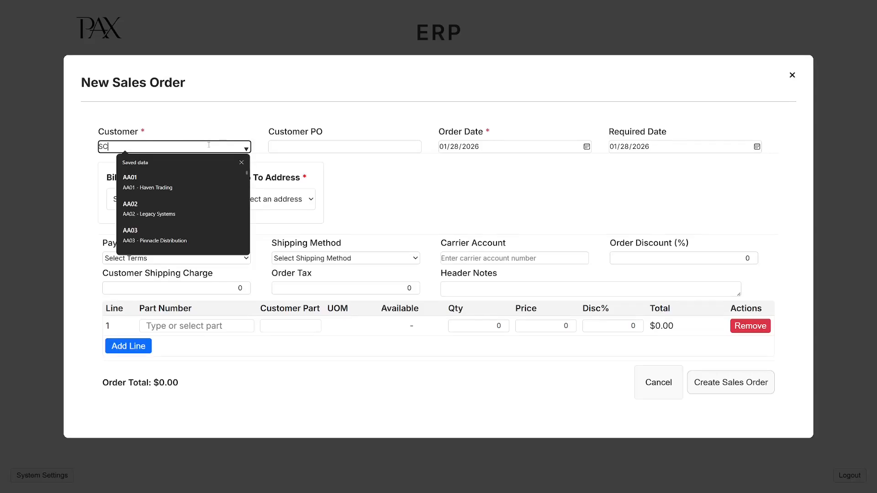
{"action": "key", "text": "Tab"}
Switch the order's ship-to to the Springfield Main Street address, then discard the order.
{"action": "left_click", "coordinate": [210, 156]}
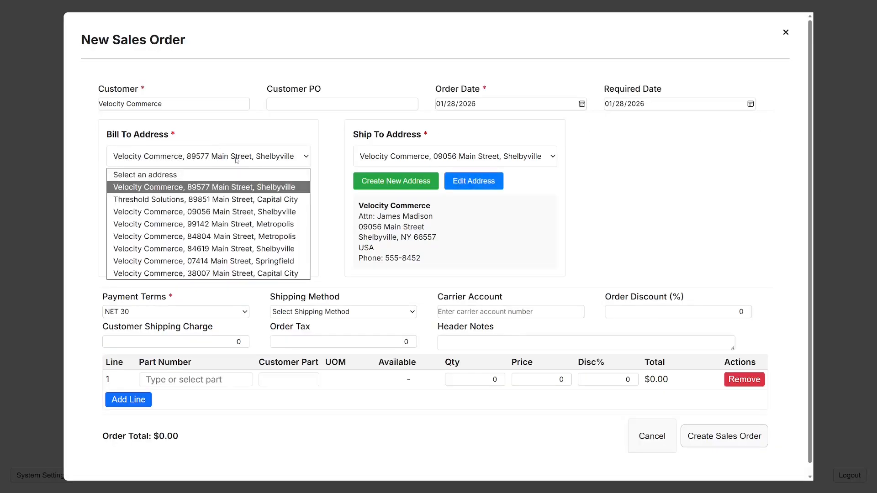
{"action": "left_click", "coordinate": [378, 160]}
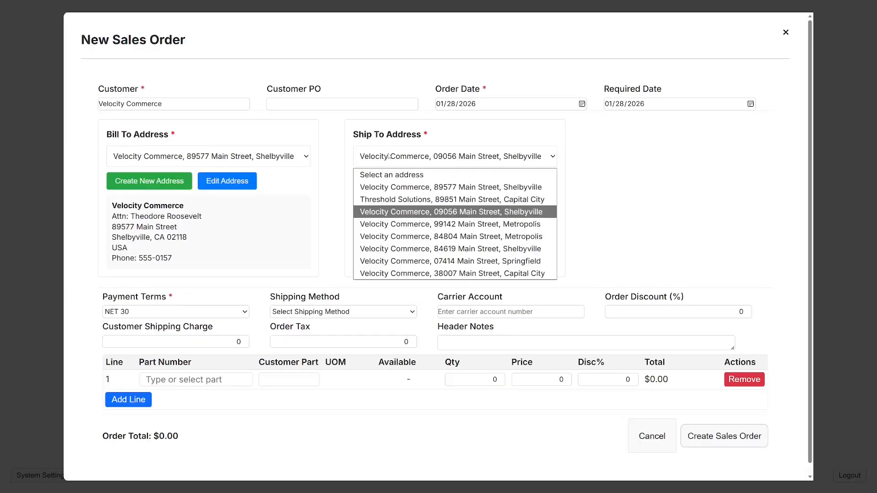
{"action": "left_click", "coordinate": [395, 157]}
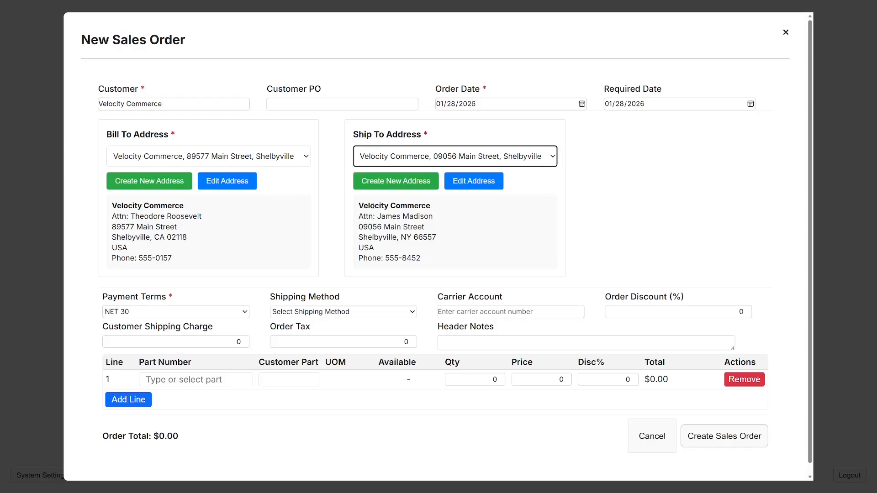
{"action": "left_click", "coordinate": [402, 161]}
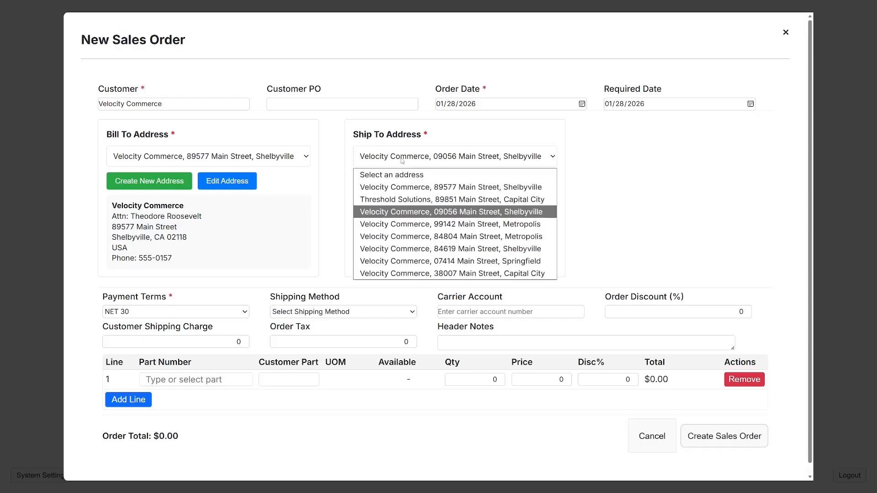
{"action": "left_click", "coordinate": [436, 264]}
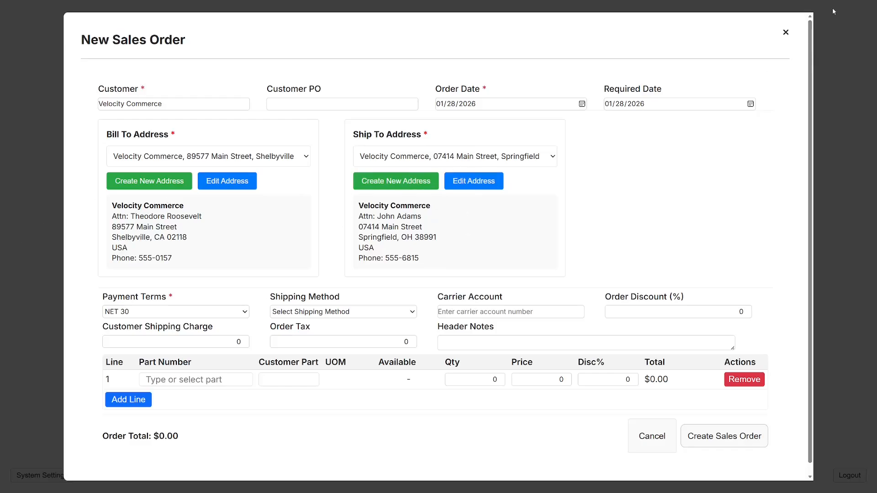
{"action": "left_click", "coordinate": [788, 37]}
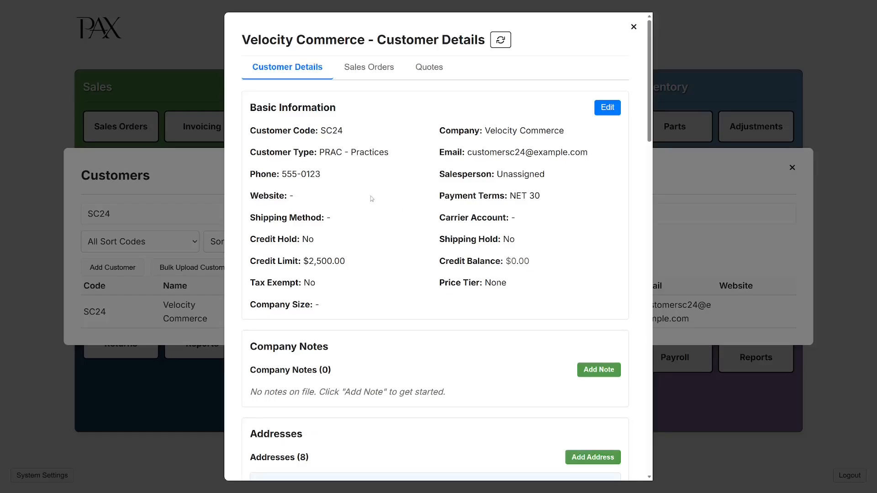
Highlight Velocity Commerce's Net 30 payment terms, then switch its Basic Information to edit mode.
{"action": "scroll", "coordinate": [382, 210], "scroll_direction": "down", "scroll_amount": 1}
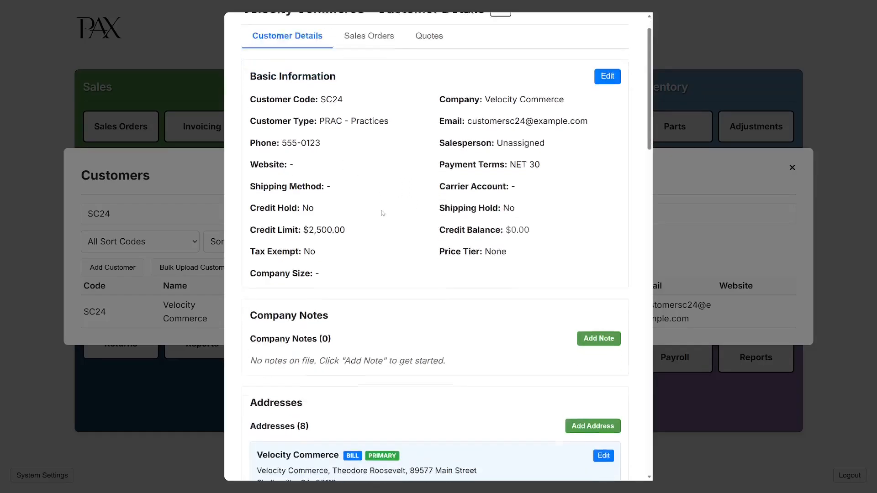
{"action": "scroll", "coordinate": [381, 211], "scroll_direction": "up", "scroll_amount": 1}
{"action": "left_click_drag", "start_coordinate": [538, 196], "coordinate": [510, 196]}
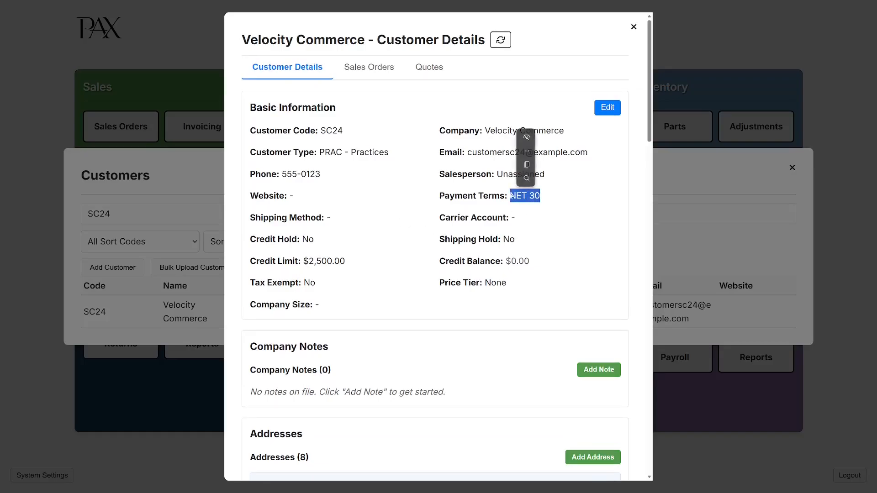
{"action": "left_click", "coordinate": [584, 216]}
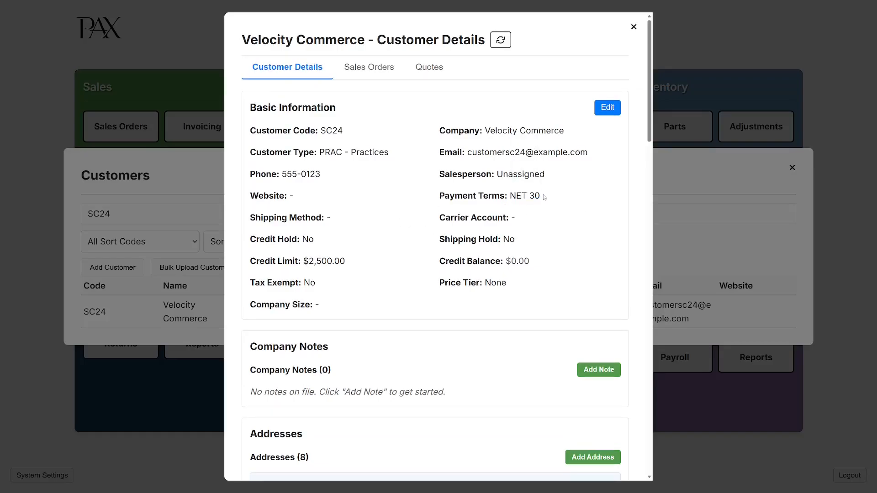
{"action": "left_click", "coordinate": [607, 108]}
{"action": "scroll", "coordinate": [494, 338], "scroll_direction": "down", "scroll_amount": 1}
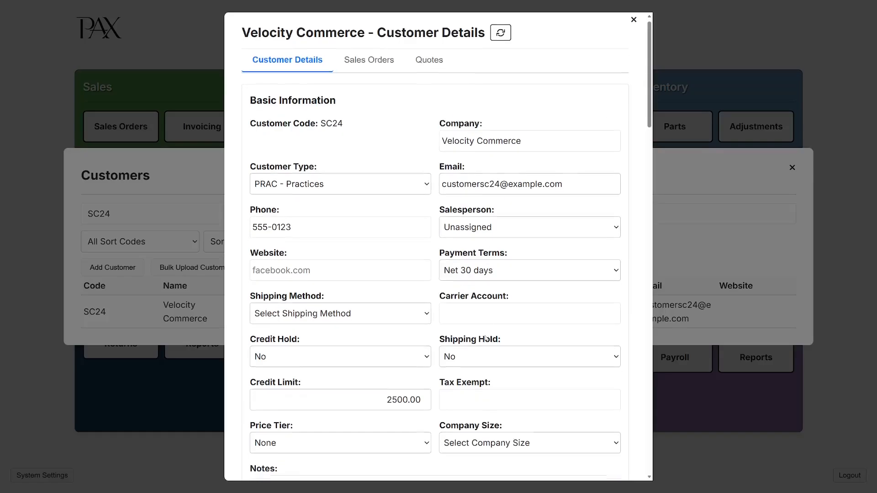
{"action": "left_click", "coordinate": [500, 238]}
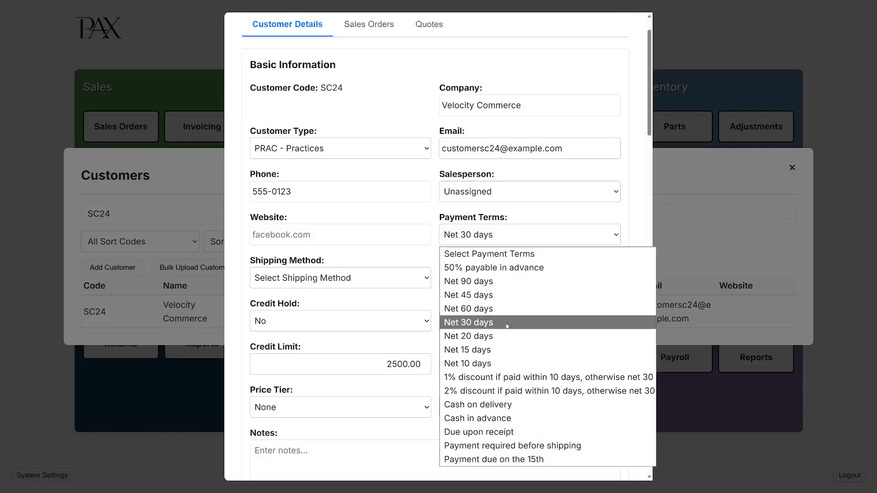
{"action": "double_click", "coordinate": [434, 269]}
{"action": "left_click", "coordinate": [433, 254]}
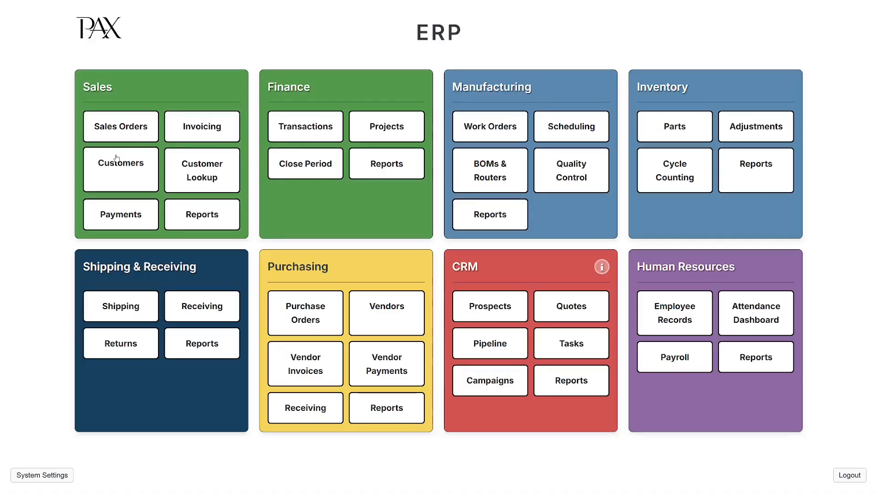
Open the Customers list from the Sales tile on the dashboard.
{"action": "left_click", "coordinate": [118, 165]}
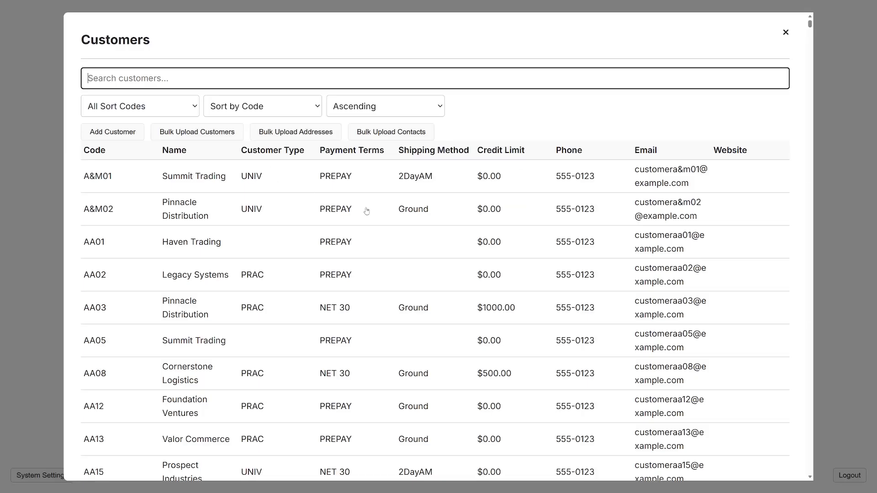
Open Summit Trading (A&M01) and view its primary billing address without changes.
{"action": "left_click", "coordinate": [526, 182]}
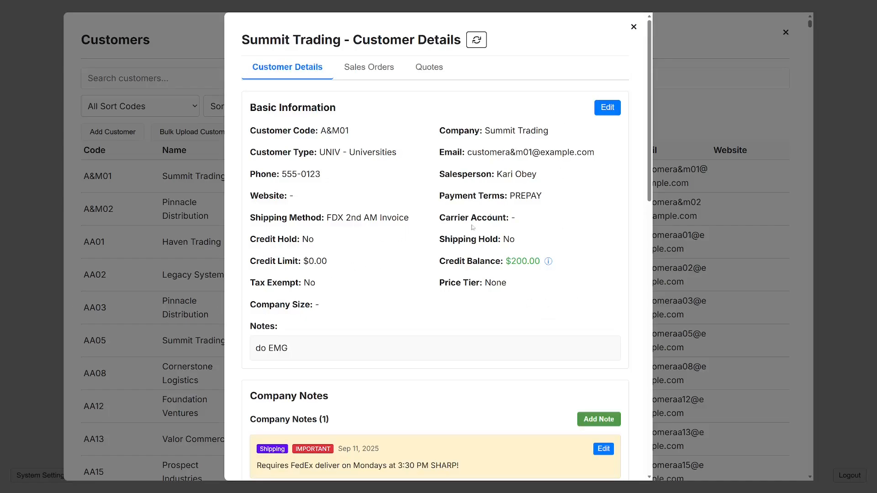
{"action": "left_click", "coordinate": [633, 26]}
{"action": "left_click", "coordinate": [446, 175]}
{"action": "scroll", "coordinate": [448, 282], "scroll_direction": "down", "scroll_amount": 5}
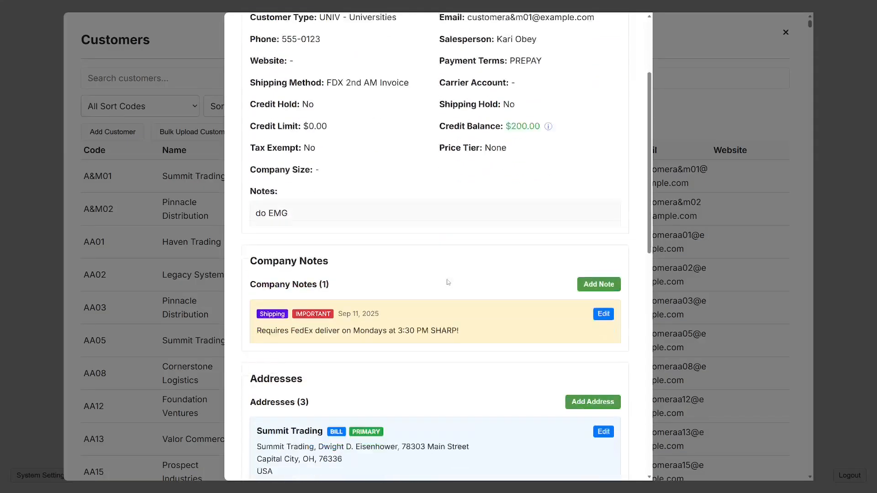
{"action": "left_click", "coordinate": [604, 267]}
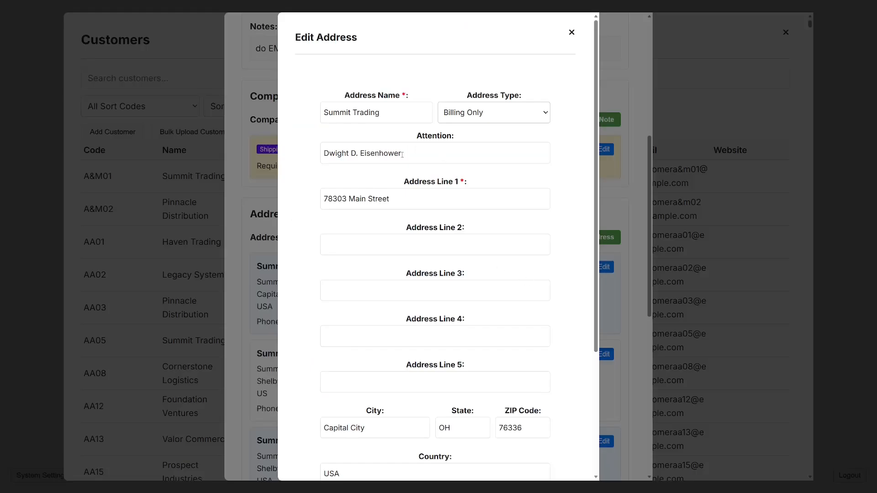
{"action": "left_click", "coordinate": [572, 32]}
Review Summit Trading's remaining addresses, then close Customer Details and the Customers list.
{"action": "scroll", "coordinate": [456, 274], "scroll_direction": "down", "scroll_amount": 2}
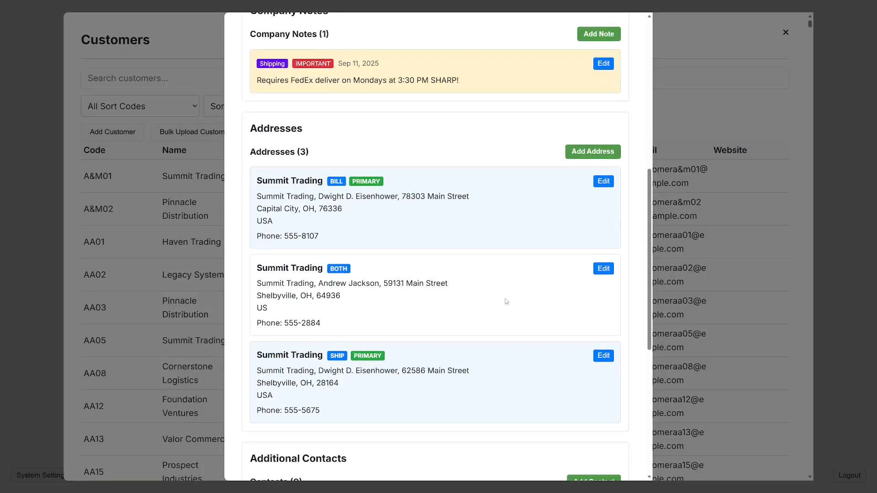
{"action": "scroll", "coordinate": [475, 268], "scroll_direction": "down", "scroll_amount": 4}
{"action": "scroll", "coordinate": [442, 250], "scroll_direction": "up", "scroll_amount": 10}
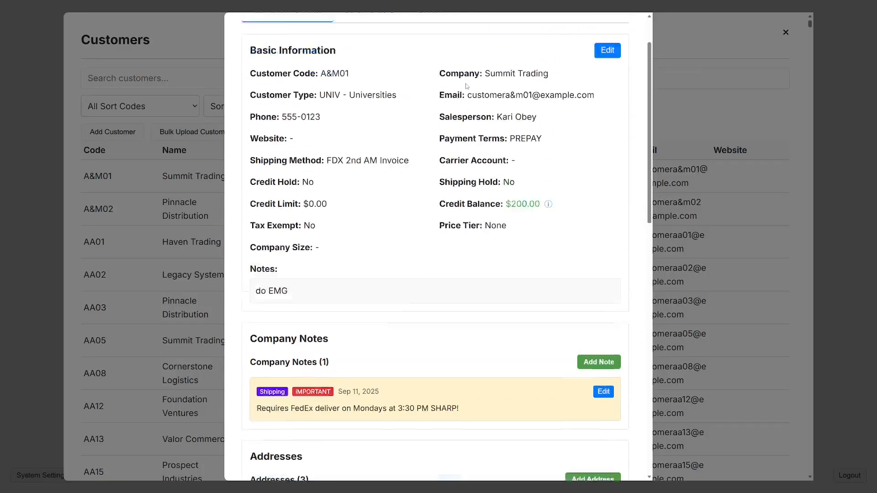
{"action": "left_click", "coordinate": [633, 27]}
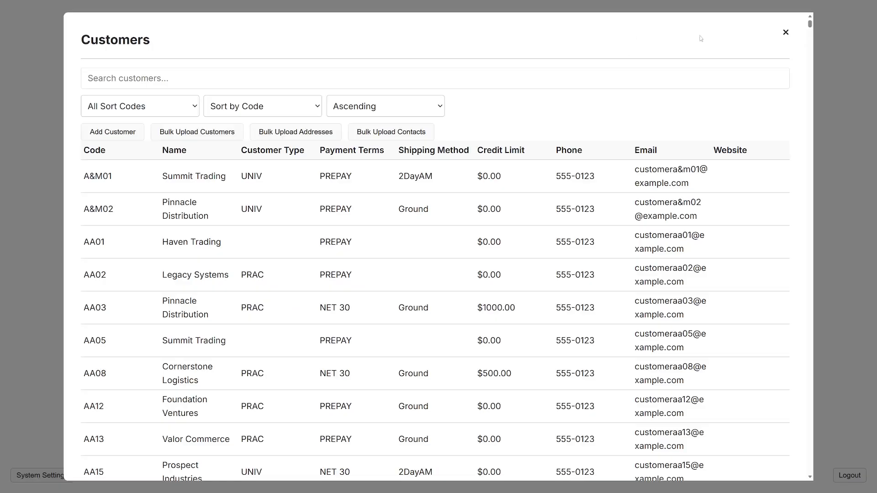
{"action": "left_click", "coordinate": [785, 32]}
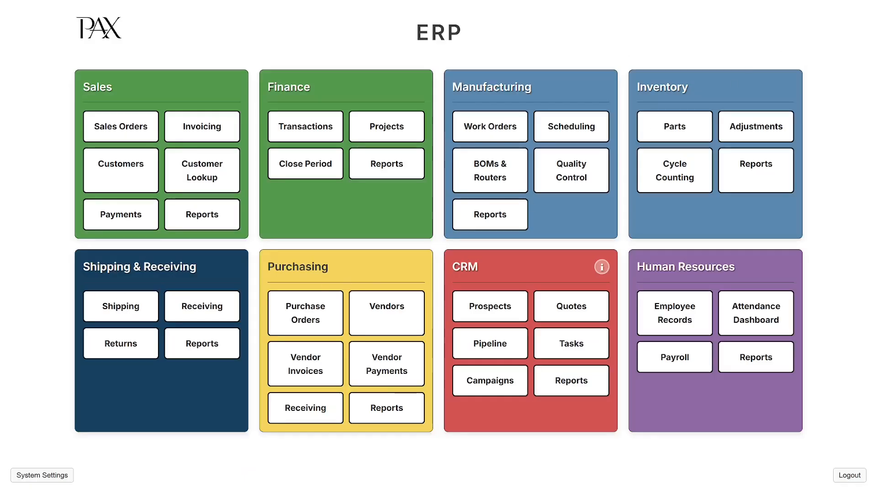